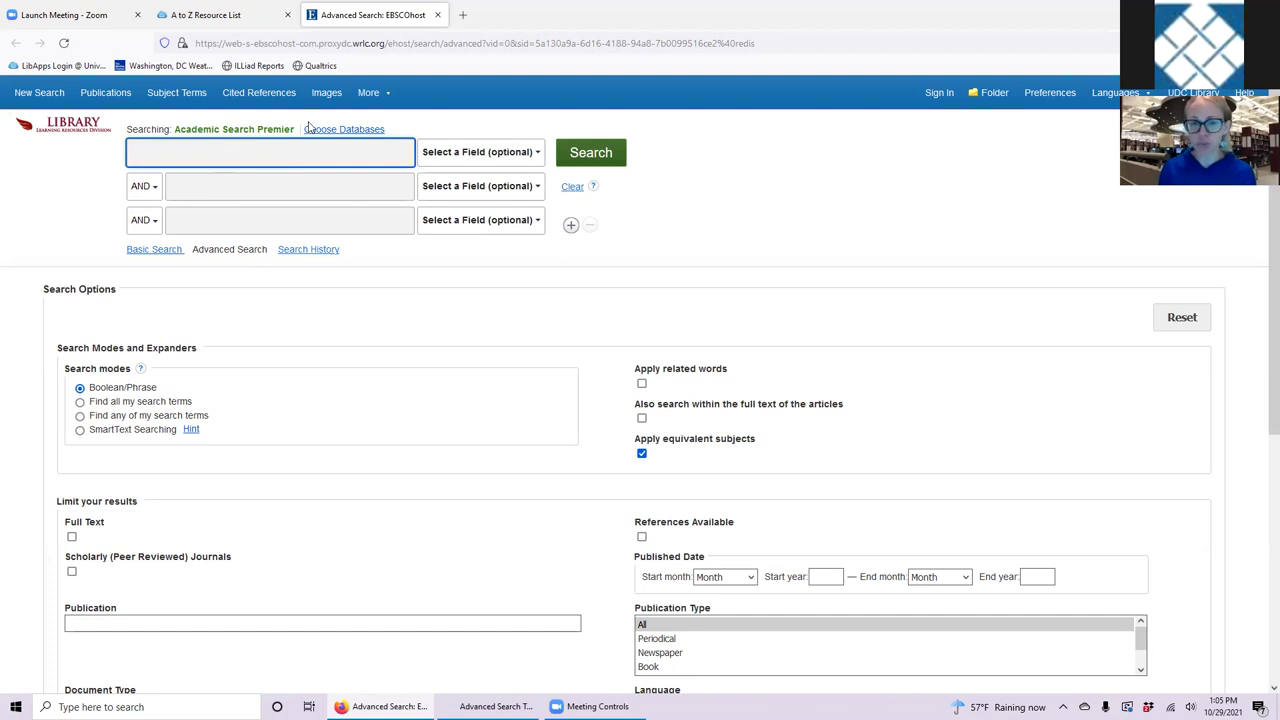
Look over the available field codes and search Academic Search Premier for LeBron James without choosing a field
left_click(451, 153)
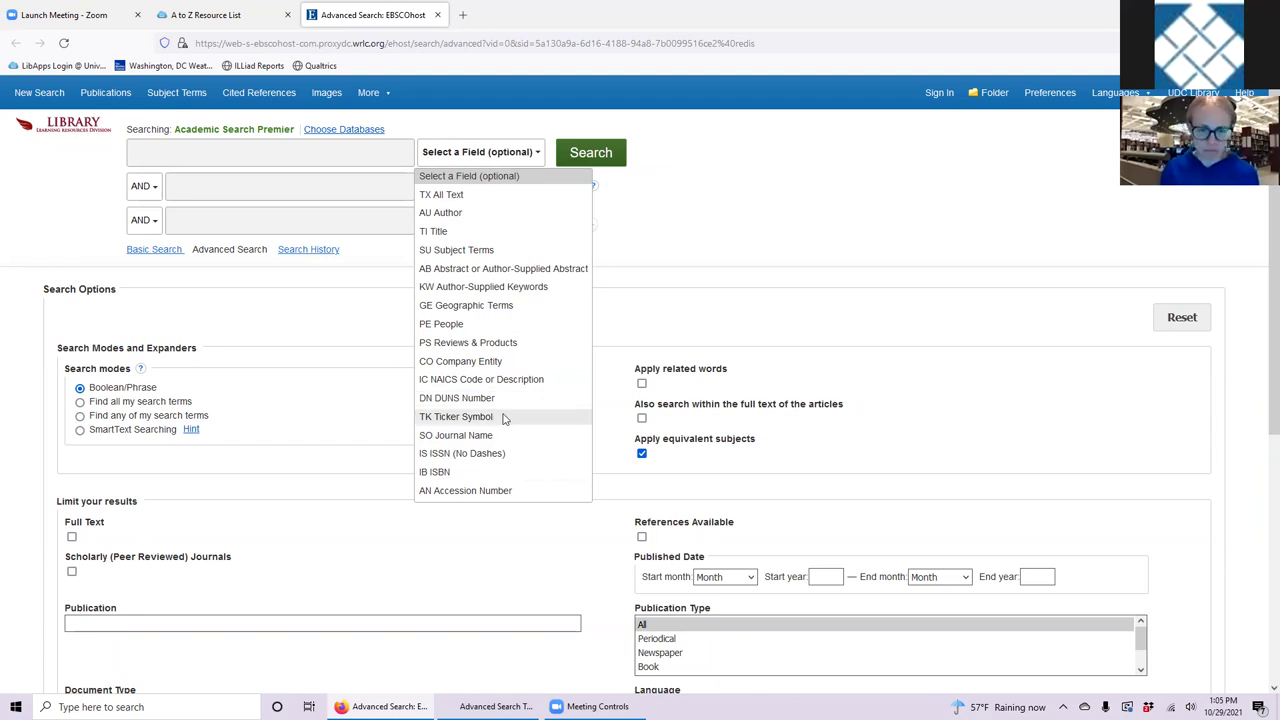
left_click(723, 199)
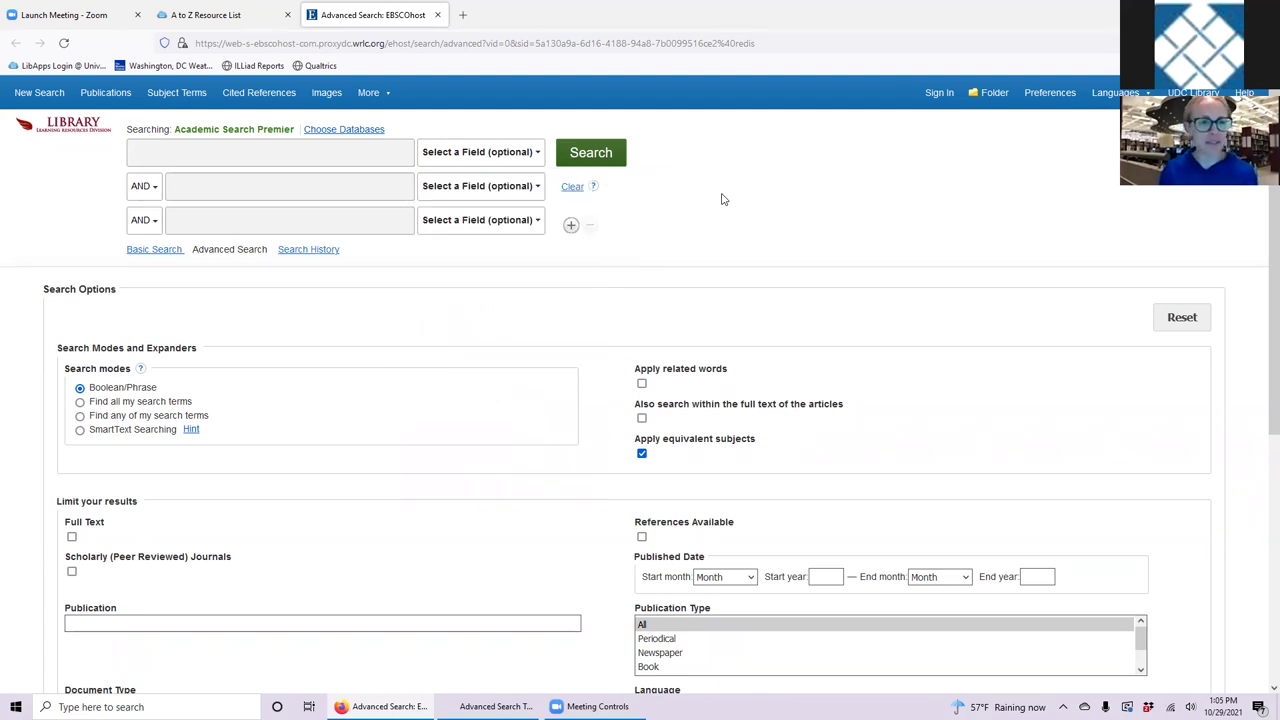
left_click(377, 158)
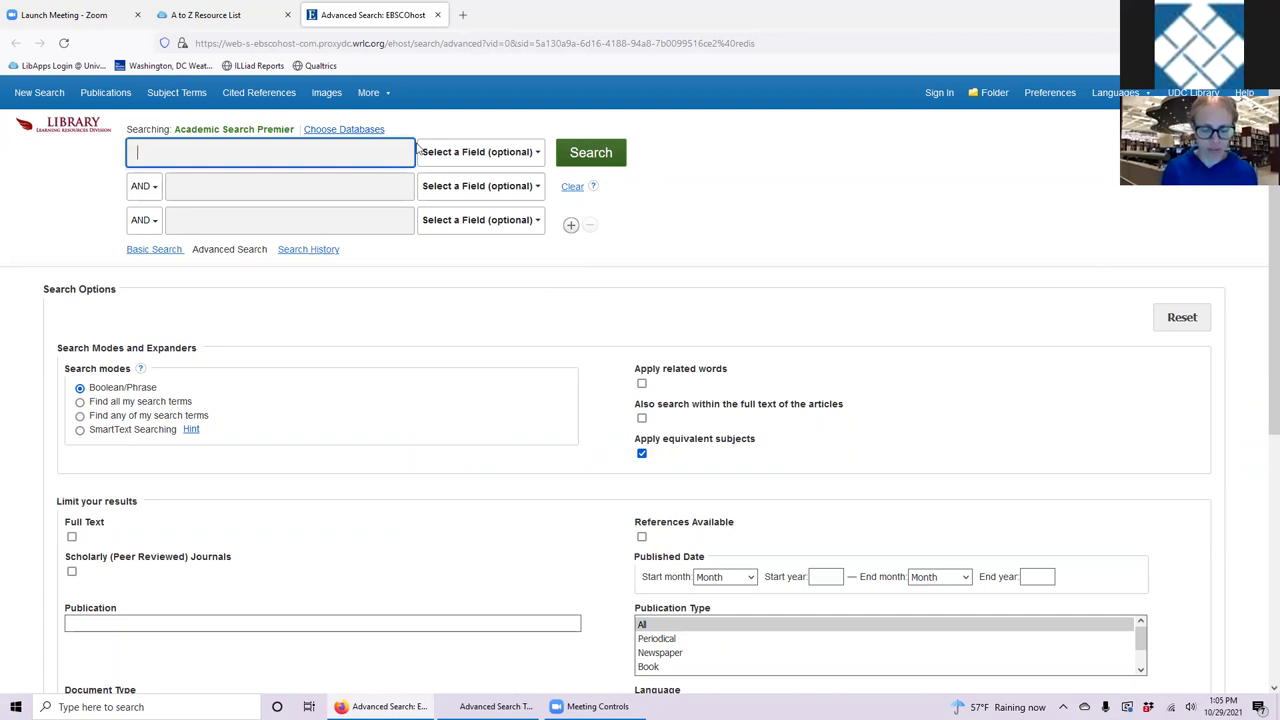
type("LeBrow")
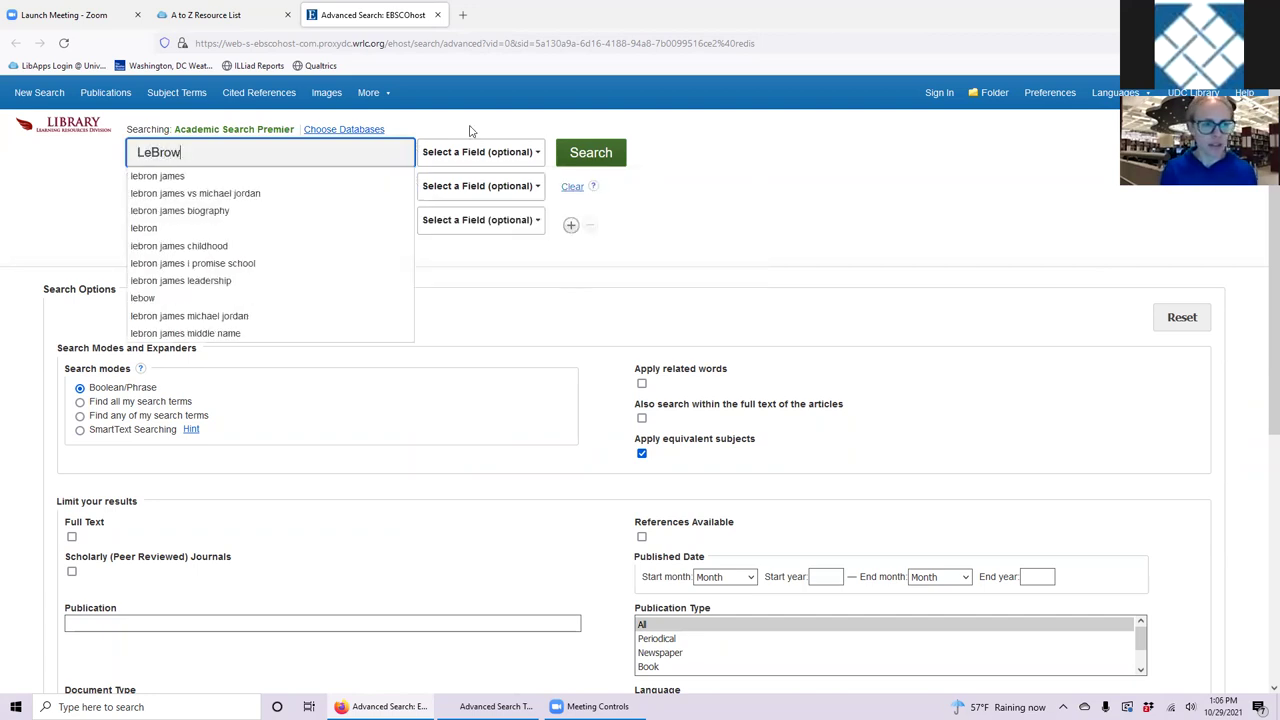
key("BackSpace")
type("n James")
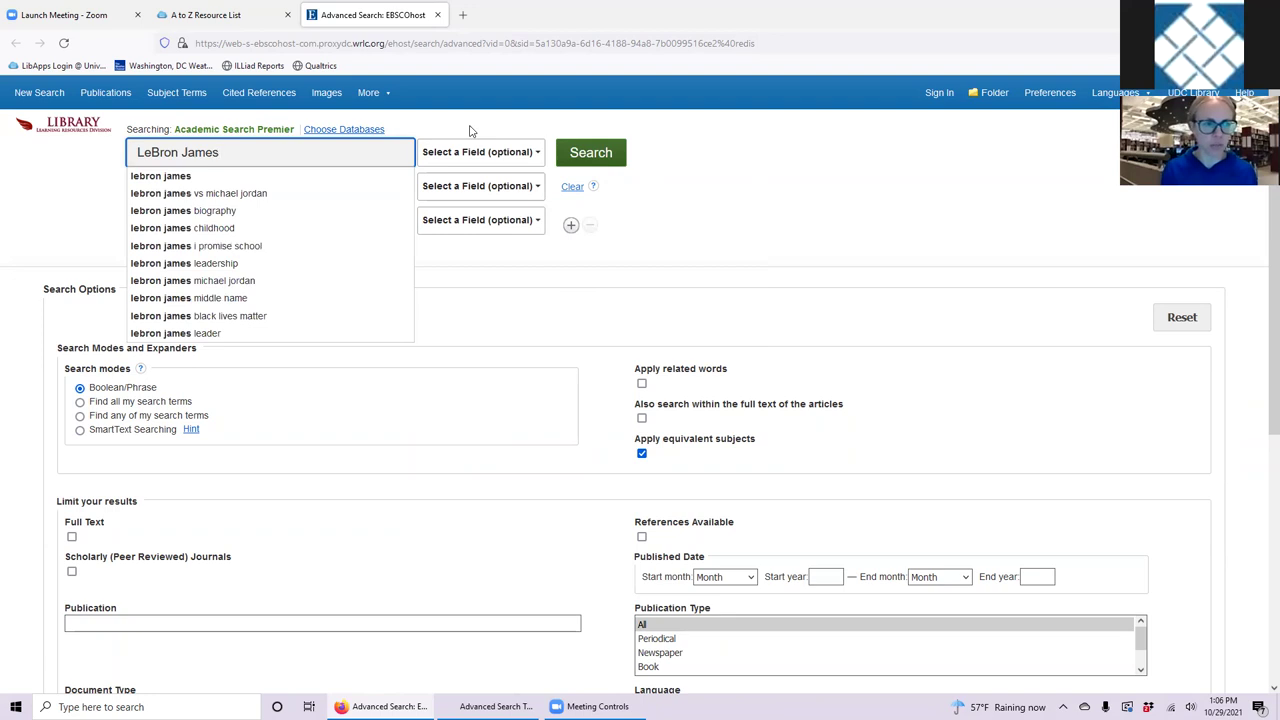
left_click(751, 133)
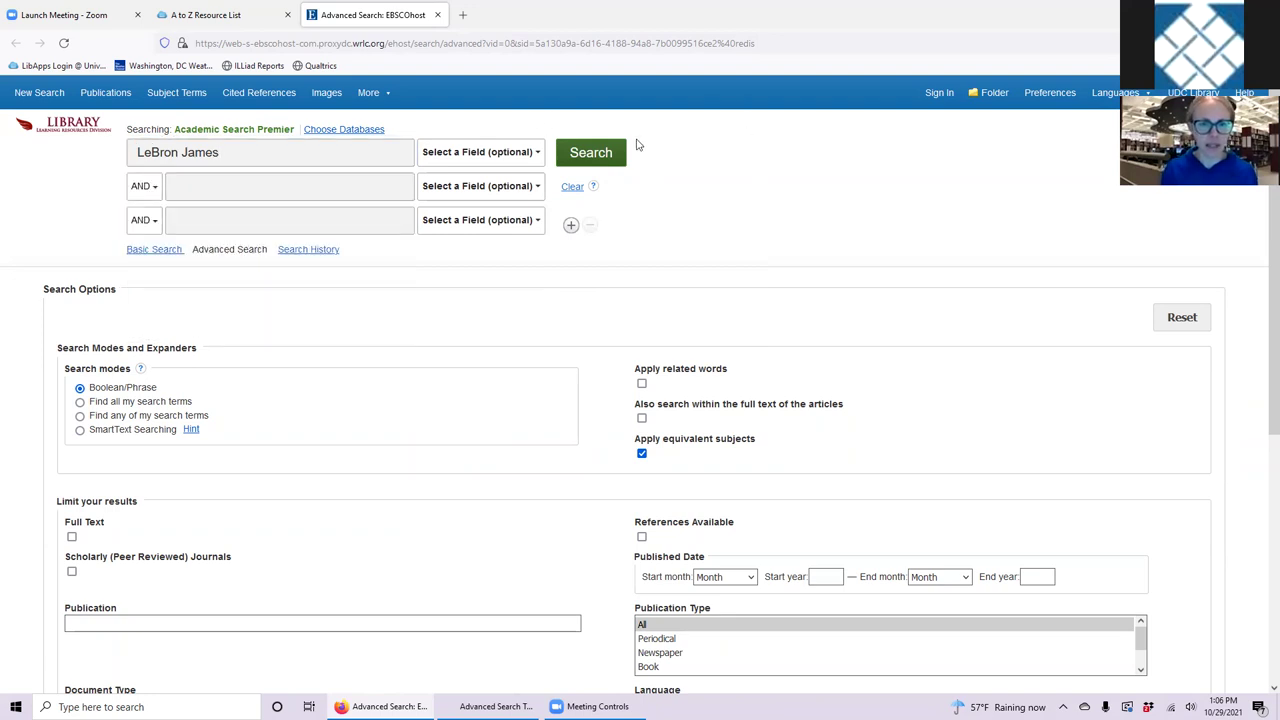
left_click(604, 156)
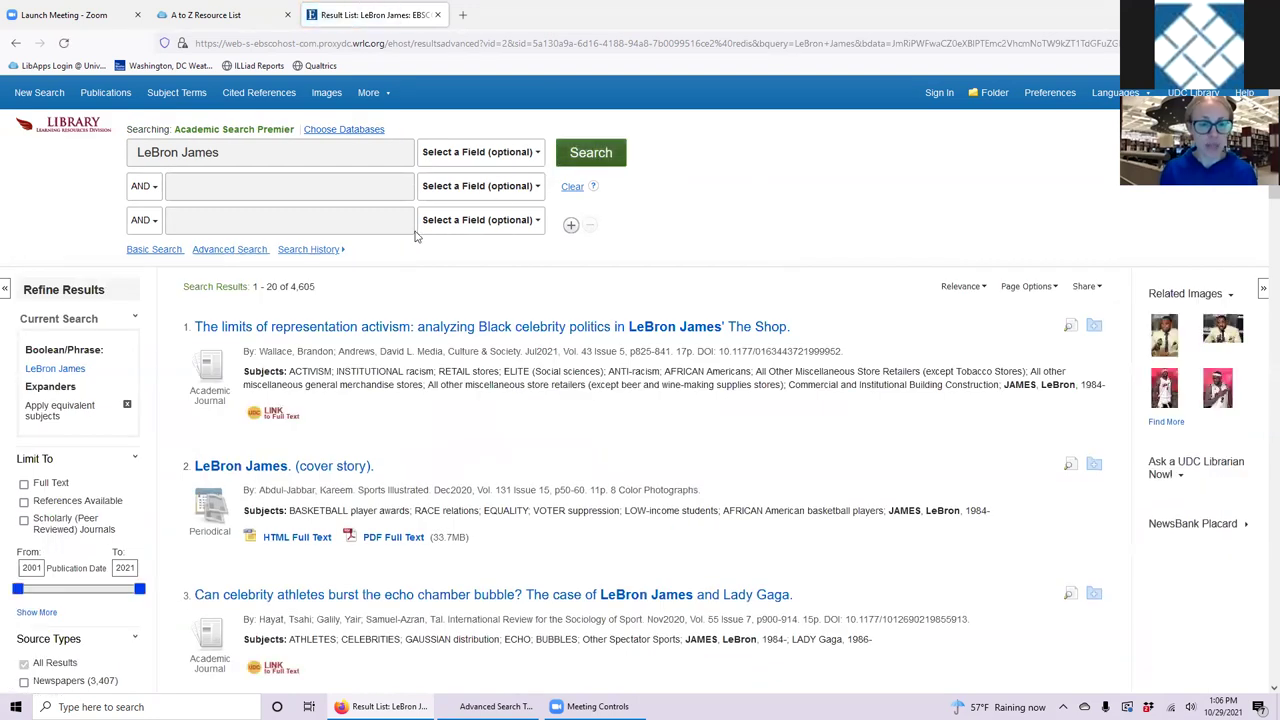
left_click_drag(180, 290, 316, 296)
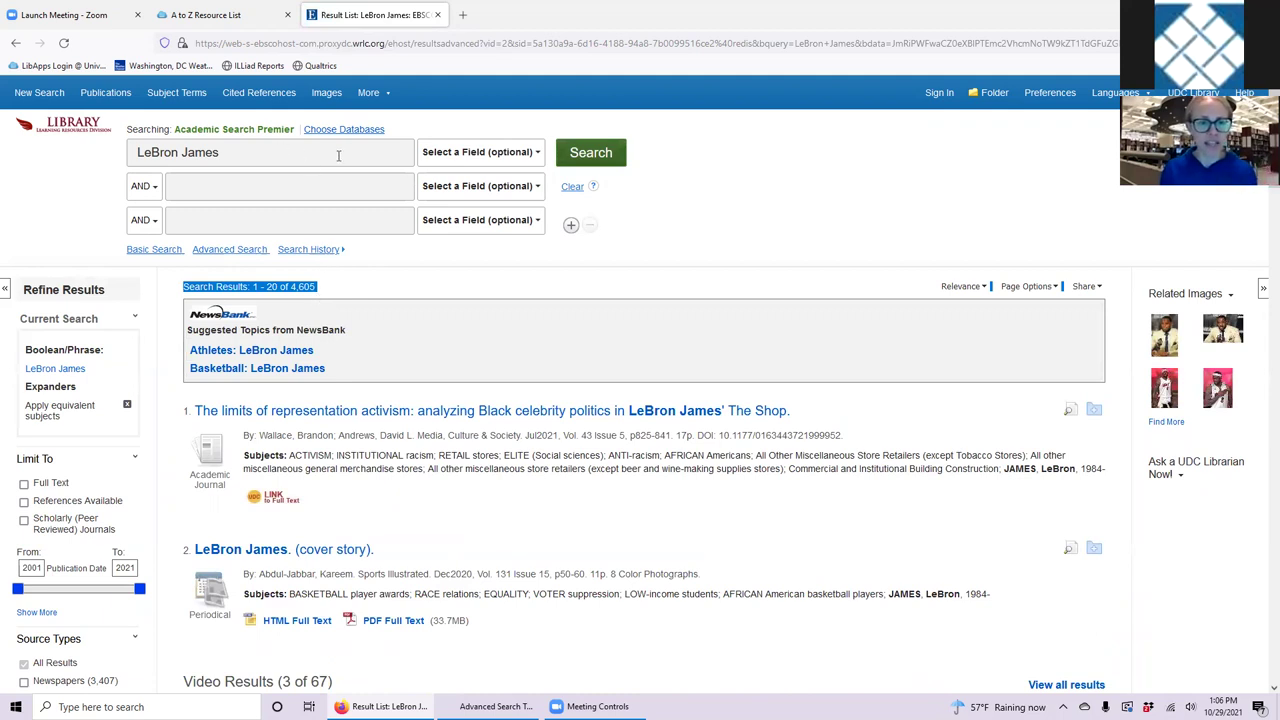
Limit the LeBron James search to the AU Author field and run it again
left_click(467, 155)
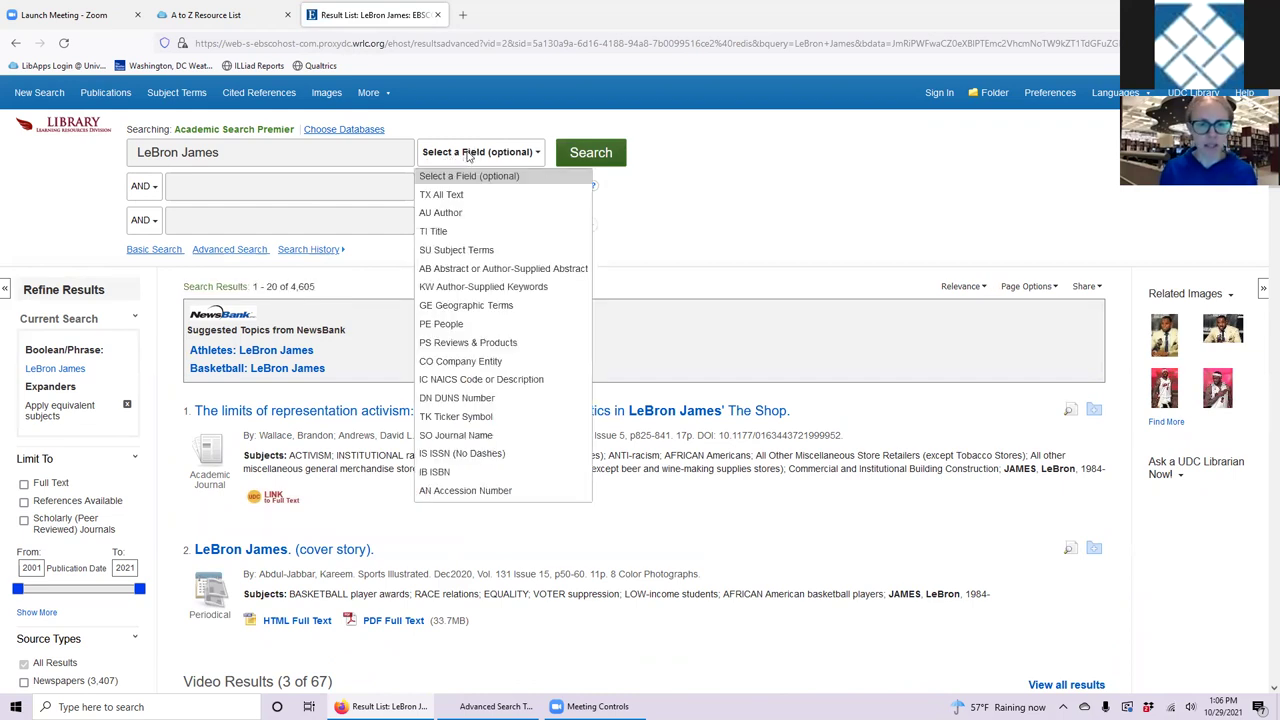
left_click(428, 214)
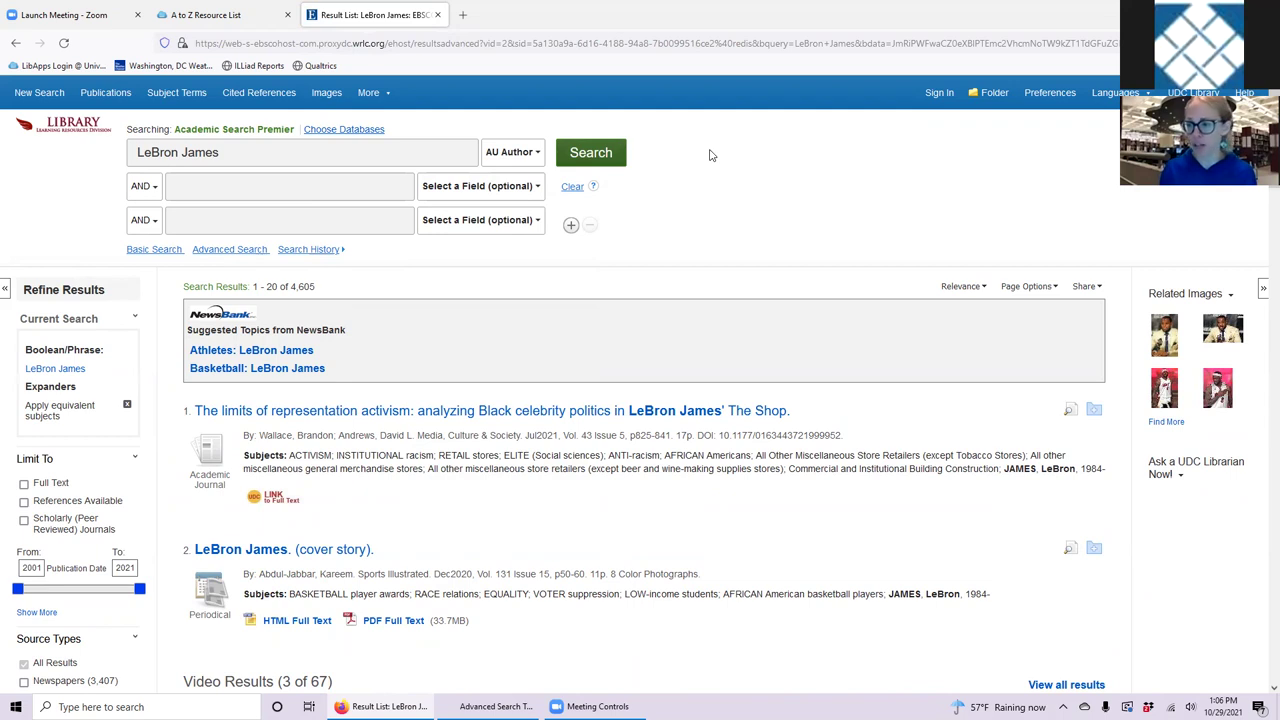
left_click(603, 158)
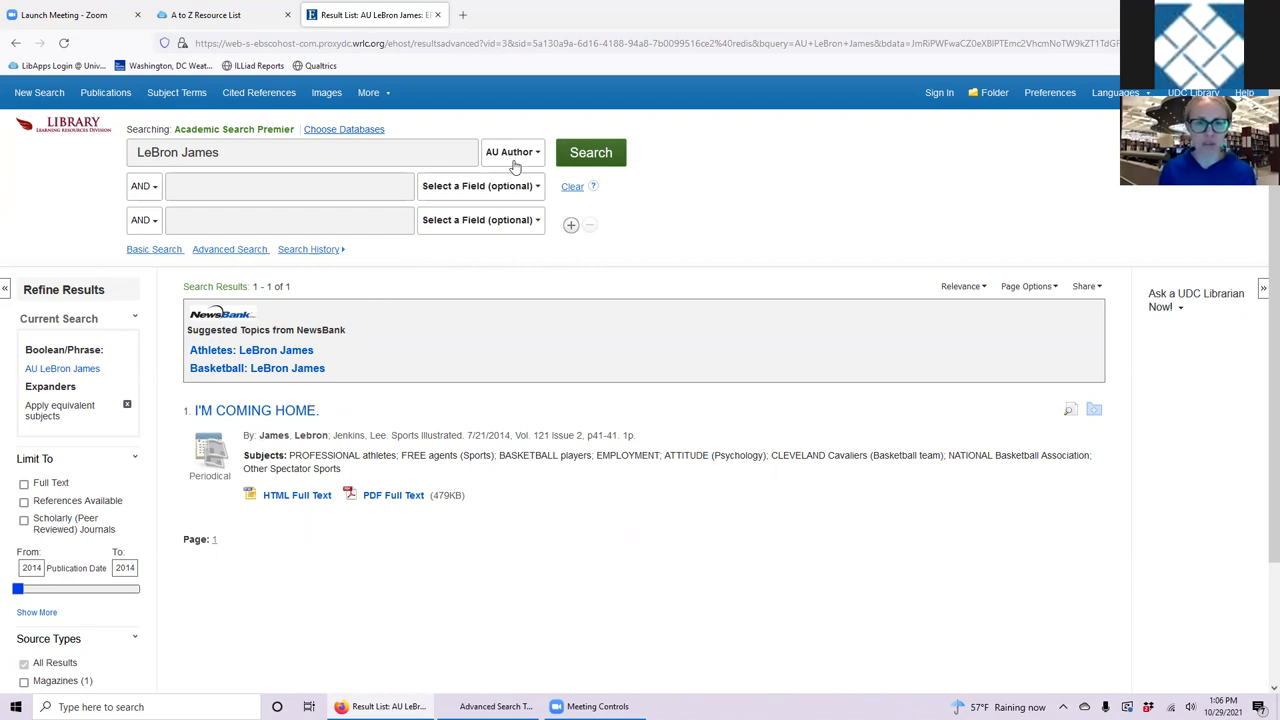
left_click(448, 190)
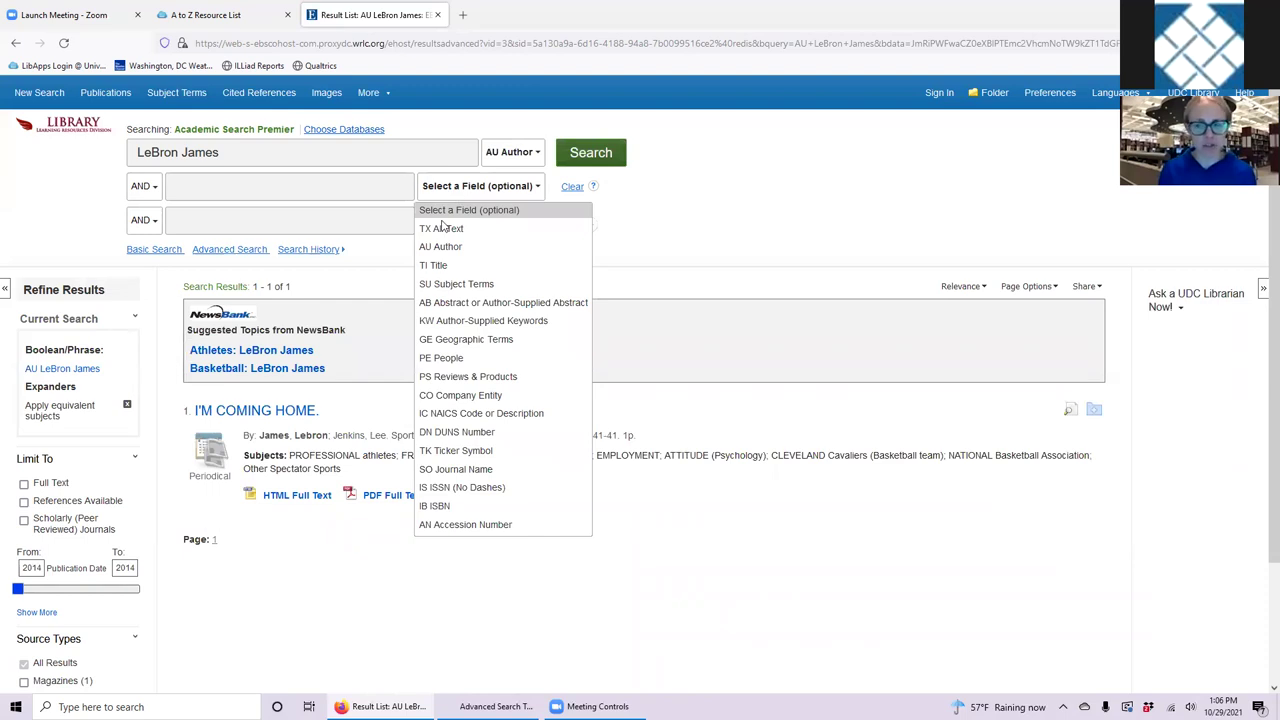
left_click(760, 215)
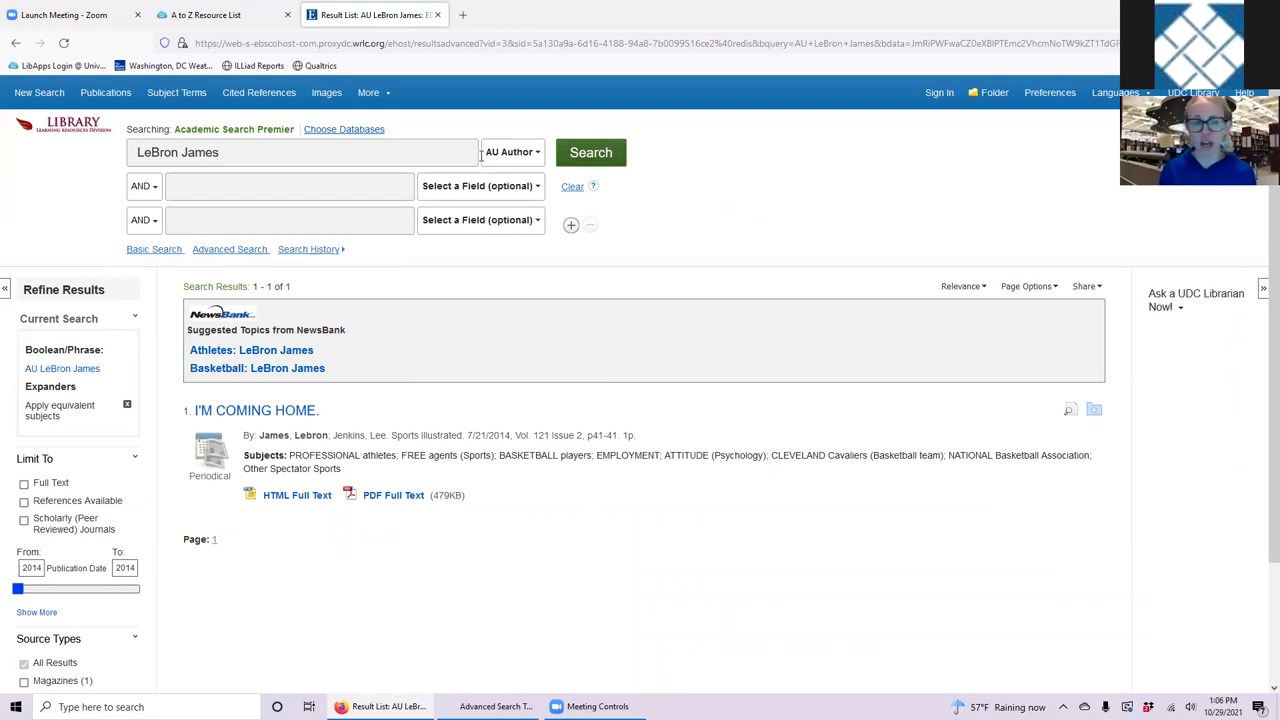
Start a new advanced search and examine the Search Options down to the Publication limiter
left_click(40, 93)
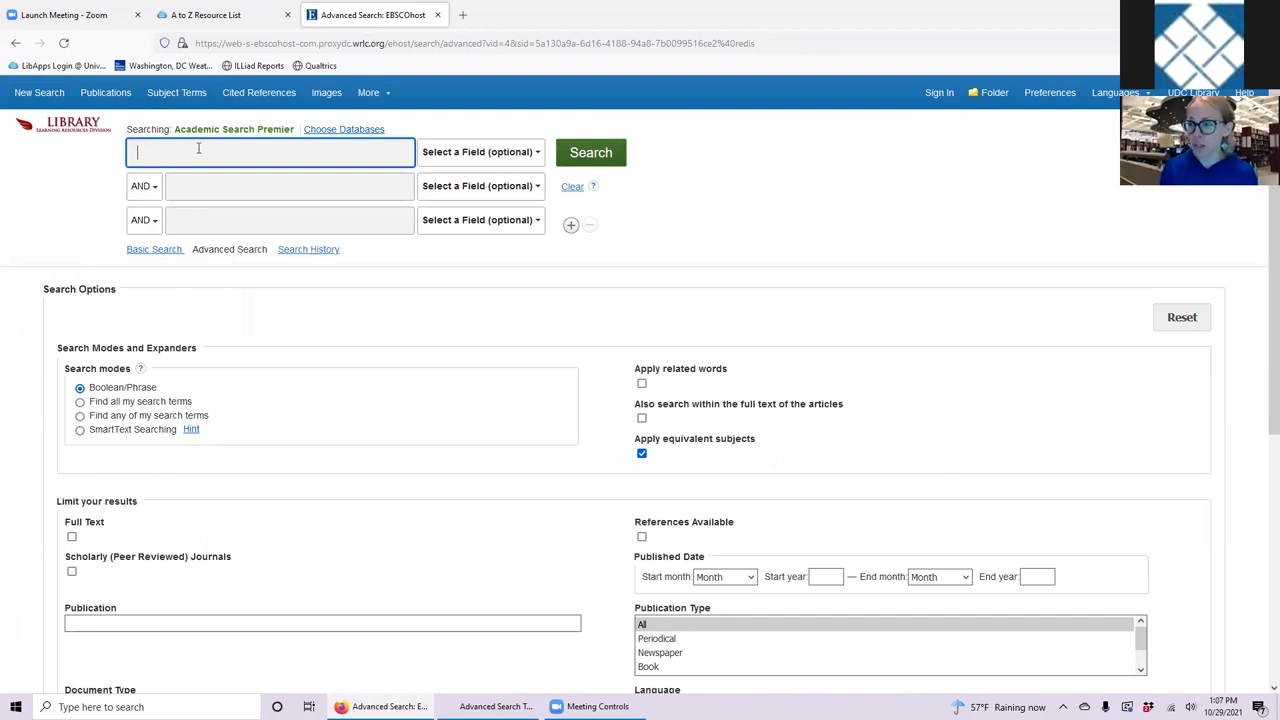
scroll(216, 282, "down", 1)
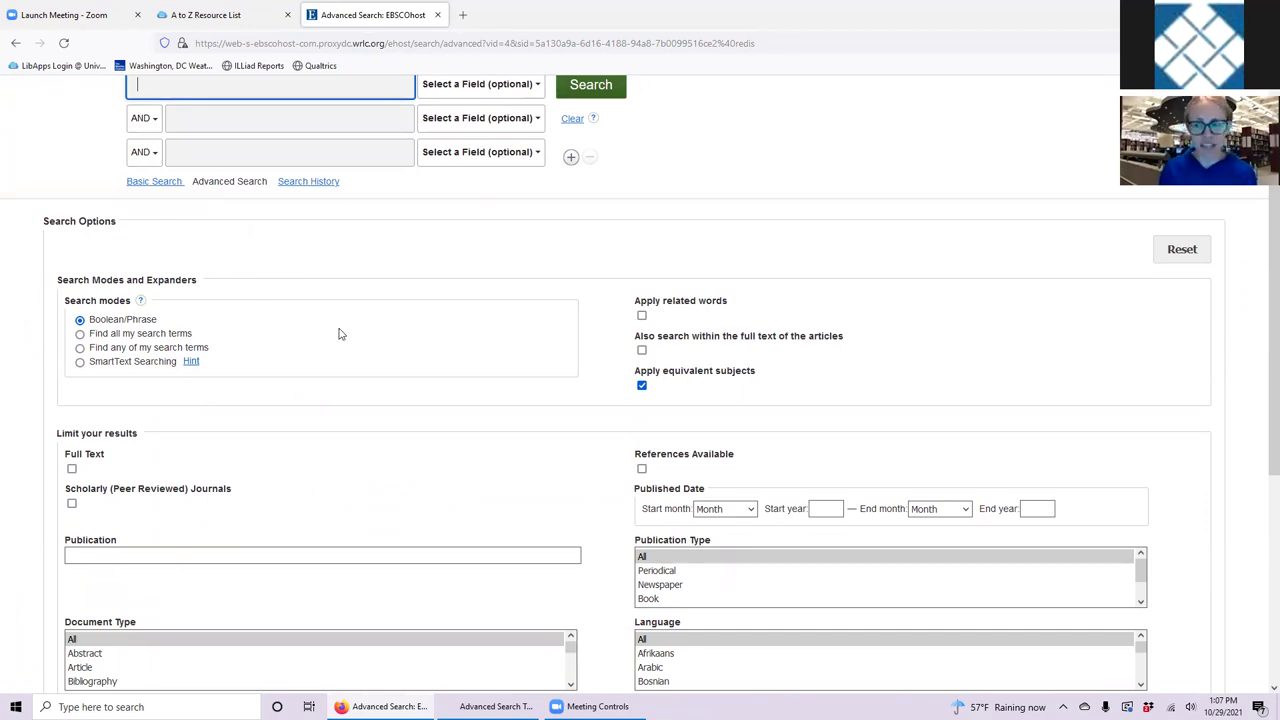
scroll(338, 334, "down", 1)
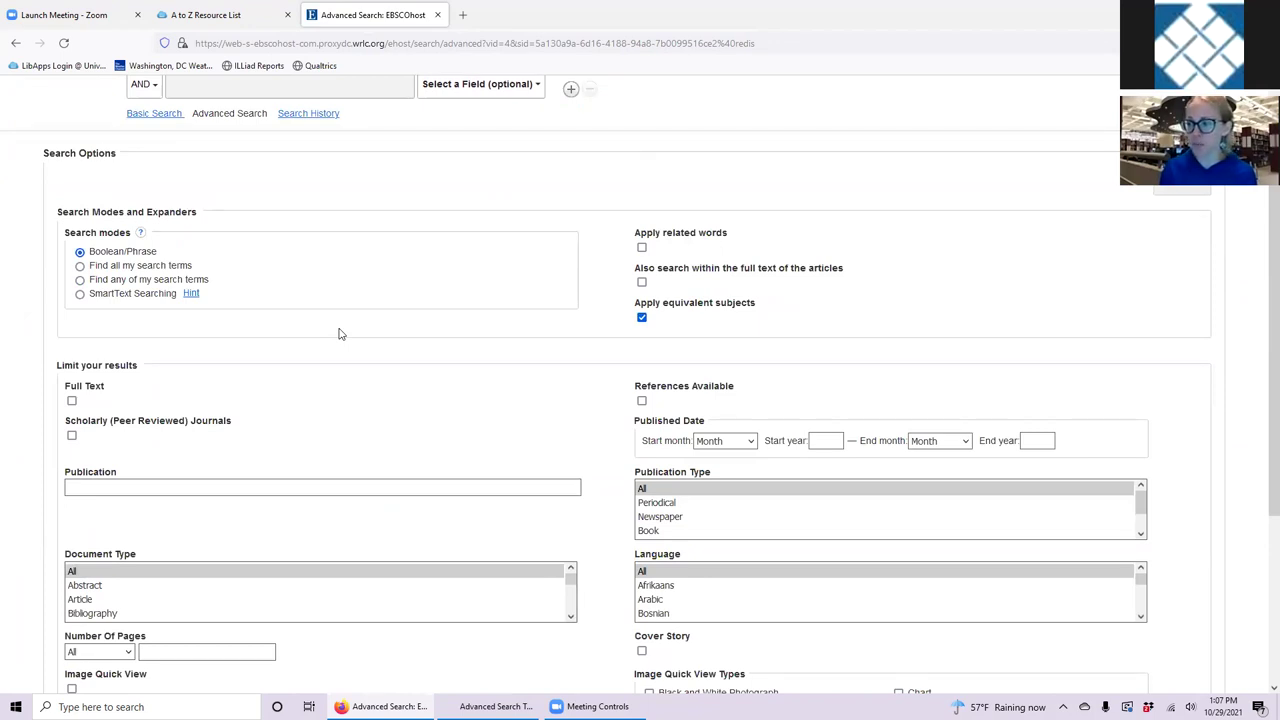
scroll(338, 334, "down", 1)
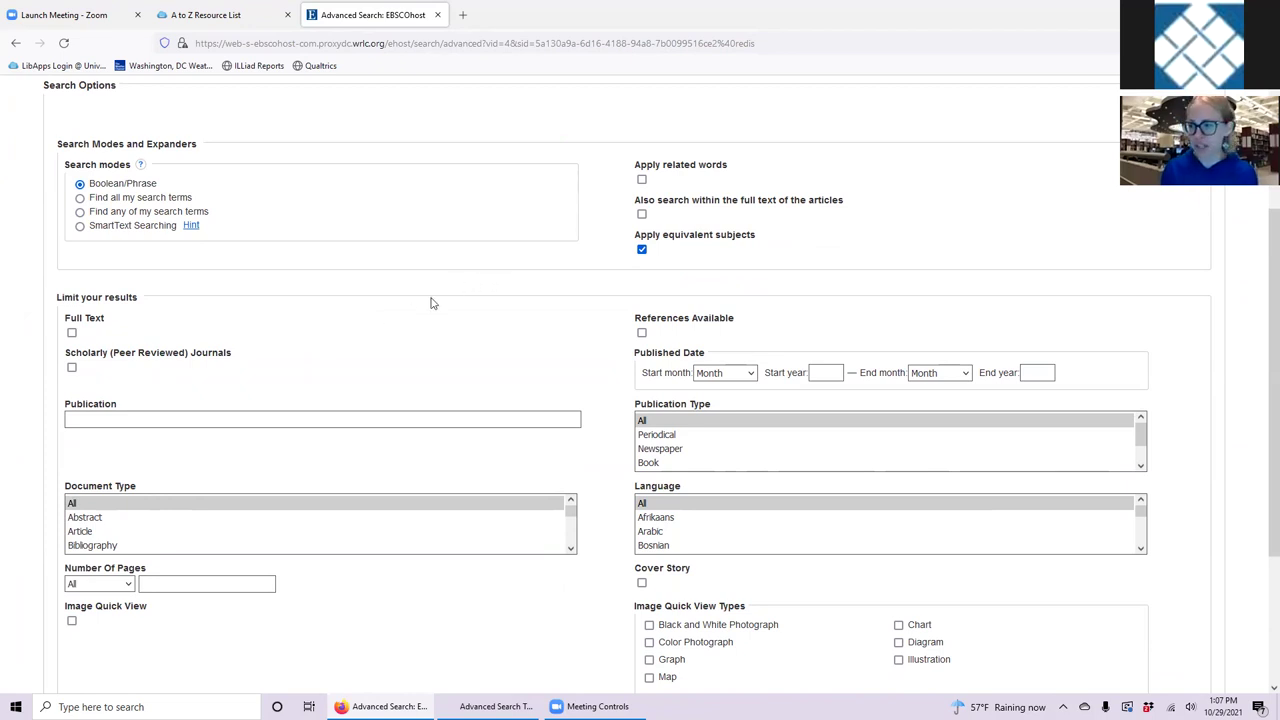
scroll(431, 303, "down", 1)
double_click(86, 339)
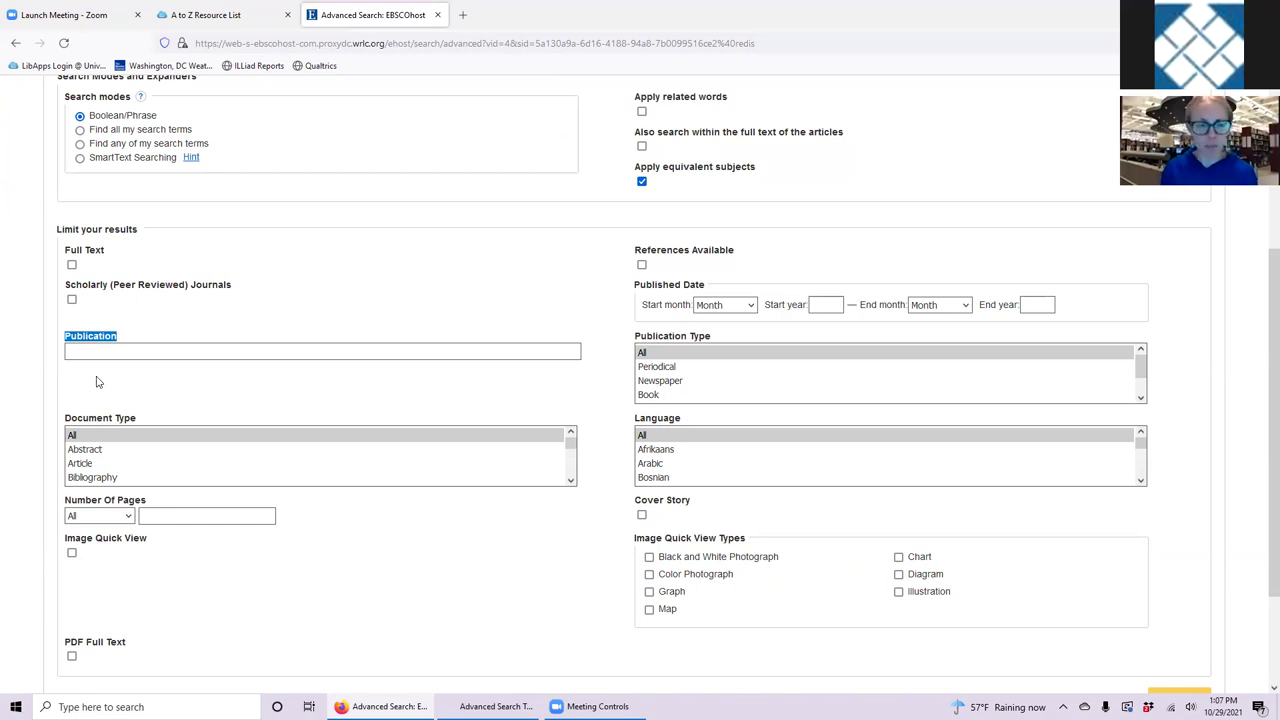
Set the Document Type limiter to Book Review and look at the Language and Number Of Pages limiters
left_click_drag(137, 424, 68, 422)
left_click(570, 481)
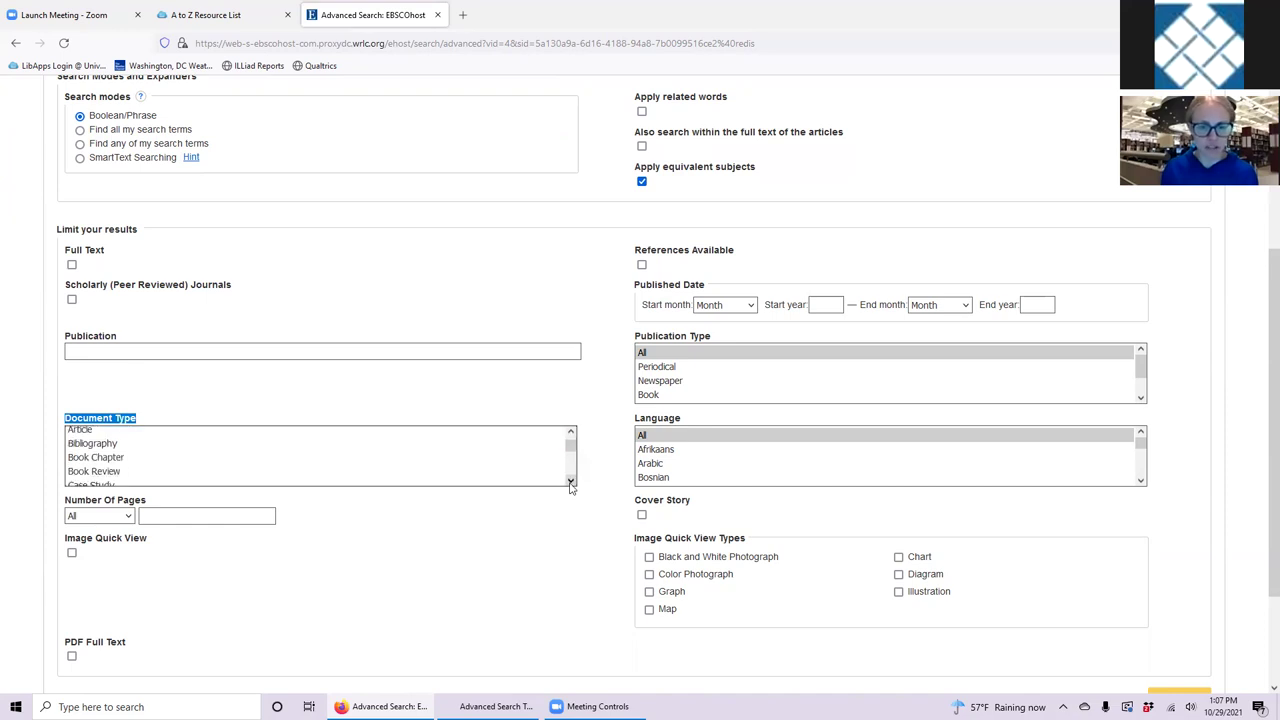
left_click(133, 473)
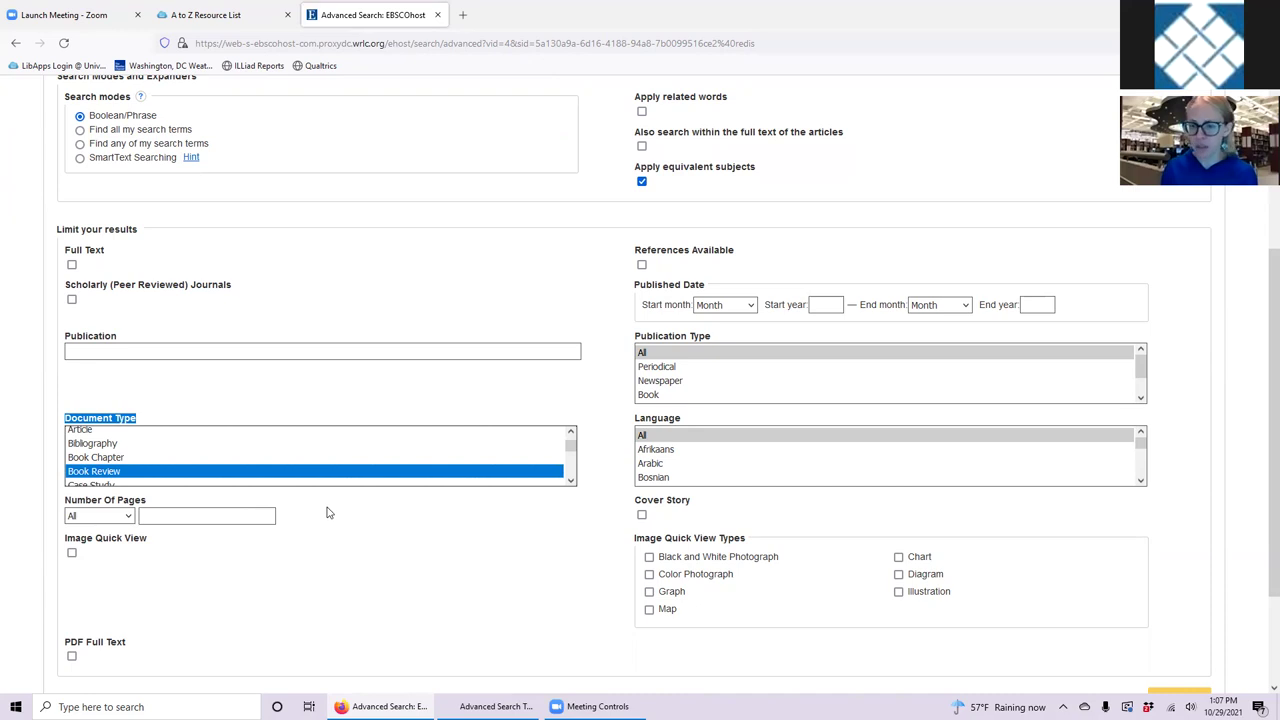
left_click_drag(684, 421, 634, 422)
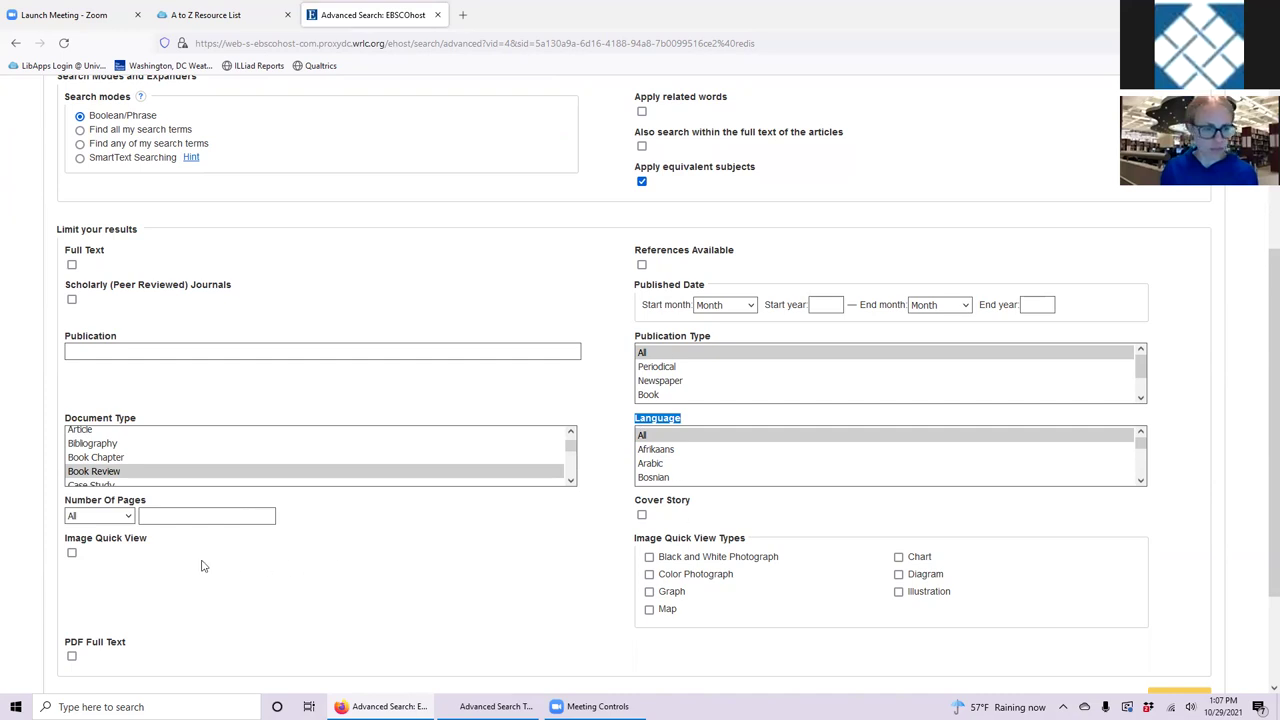
left_click_drag(91, 501, 141, 505)
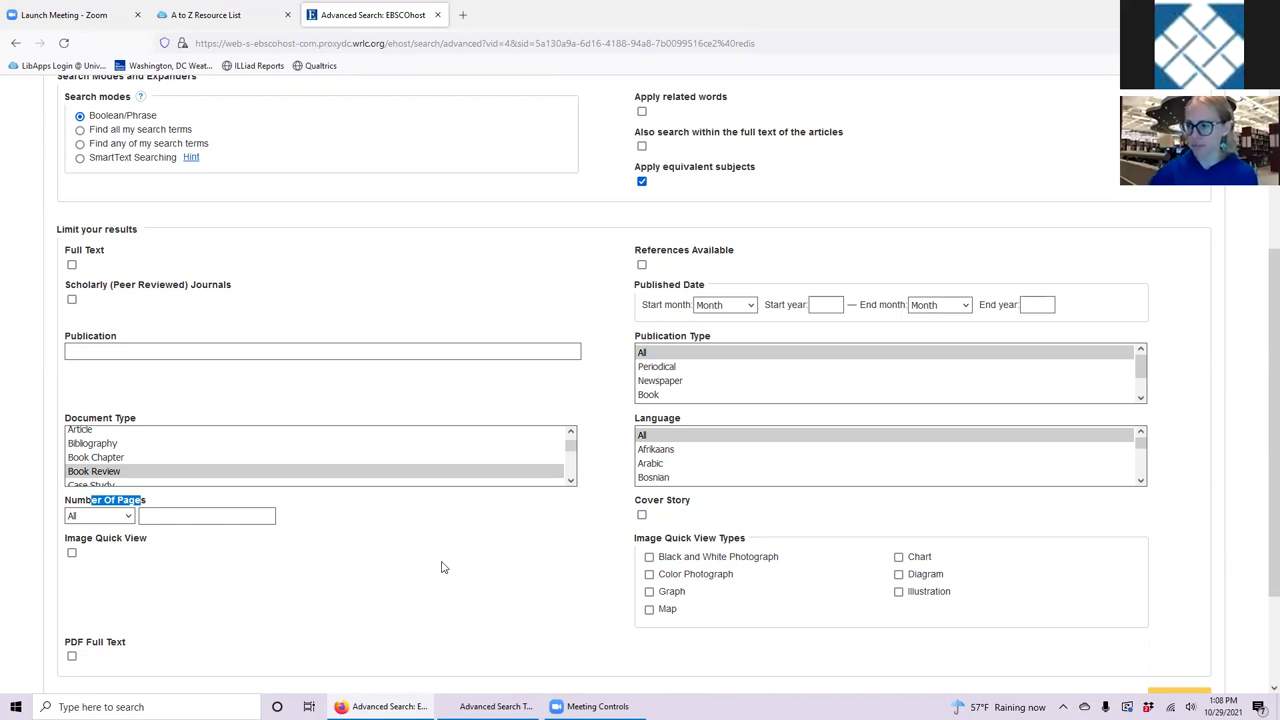
left_click(17, 161)
scroll(40, 230, "up", 3)
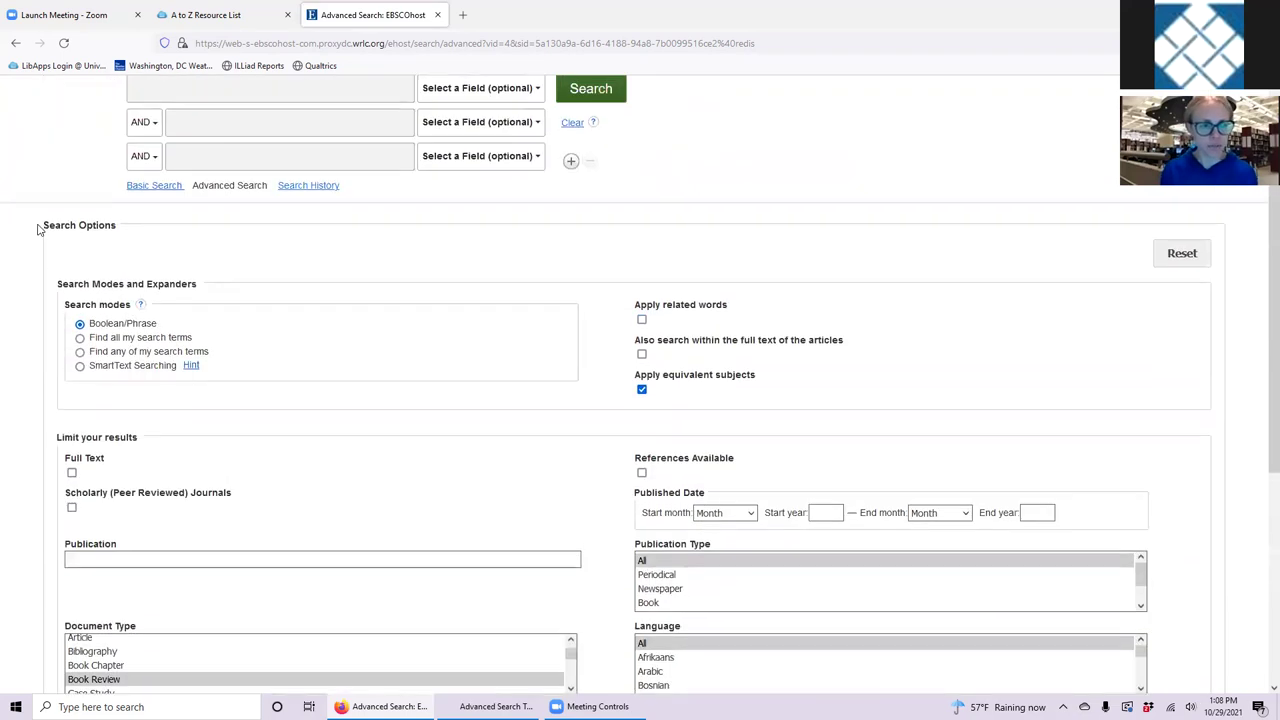
Start a new search and examine the list of databases that can be chosen, including the description of APA PsycInfo
left_click(40, 93)
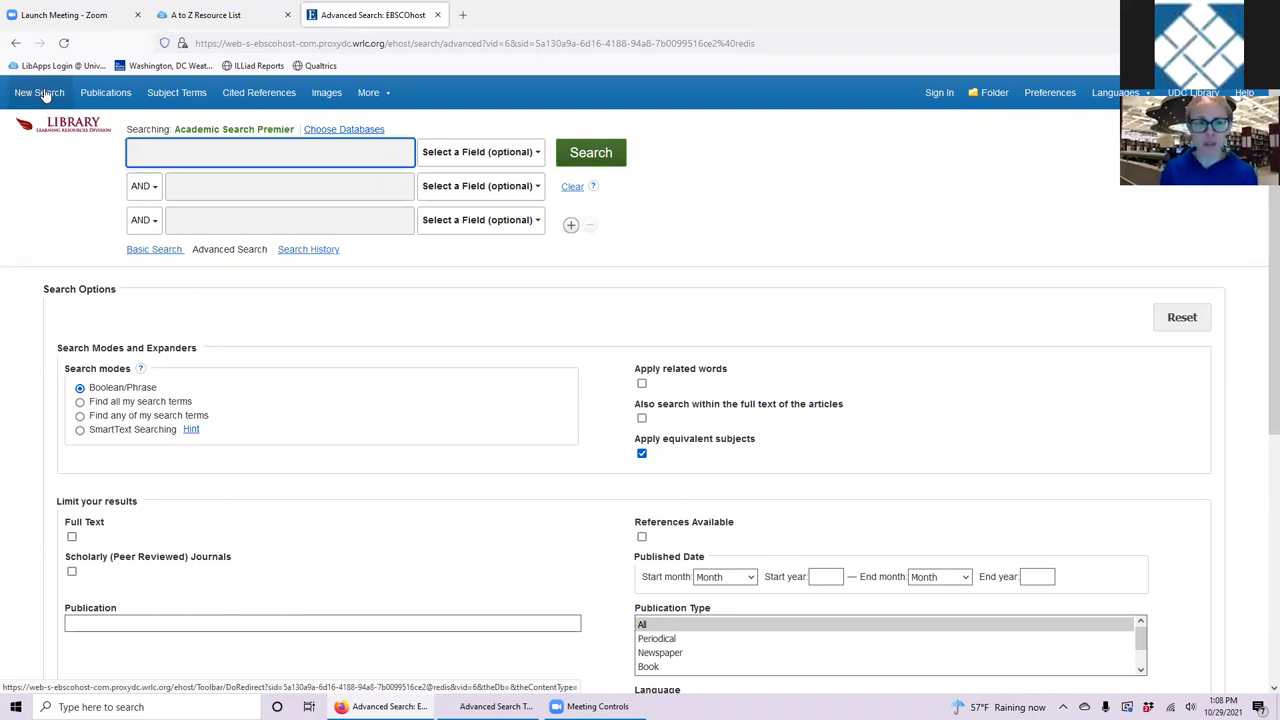
left_click(128, 130)
left_click_drag(128, 130, 297, 132)
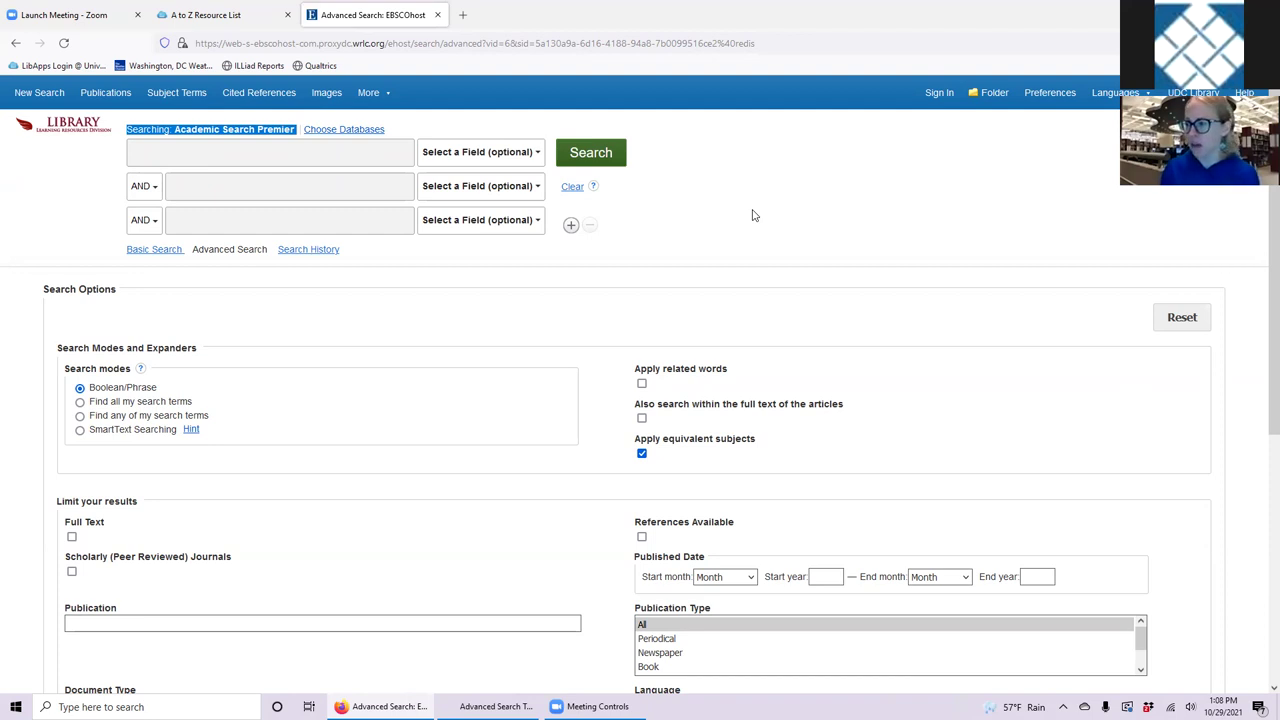
left_click(343, 131)
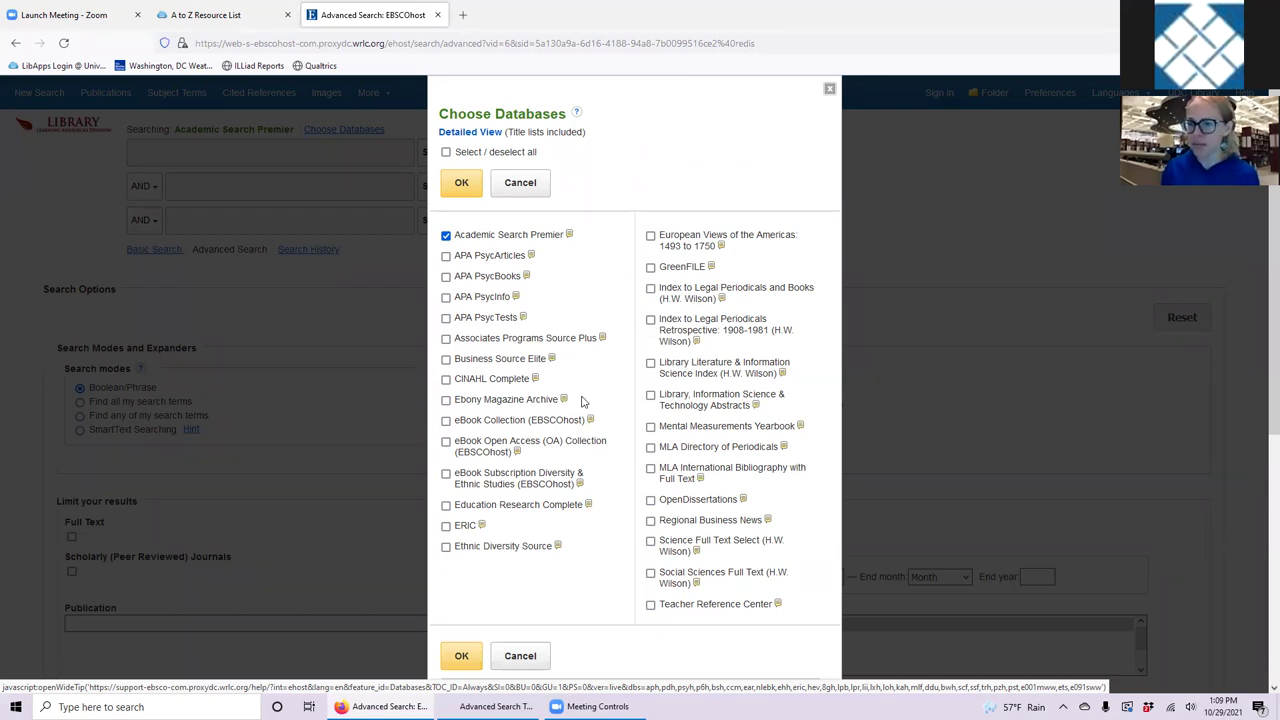
left_click(516, 298)
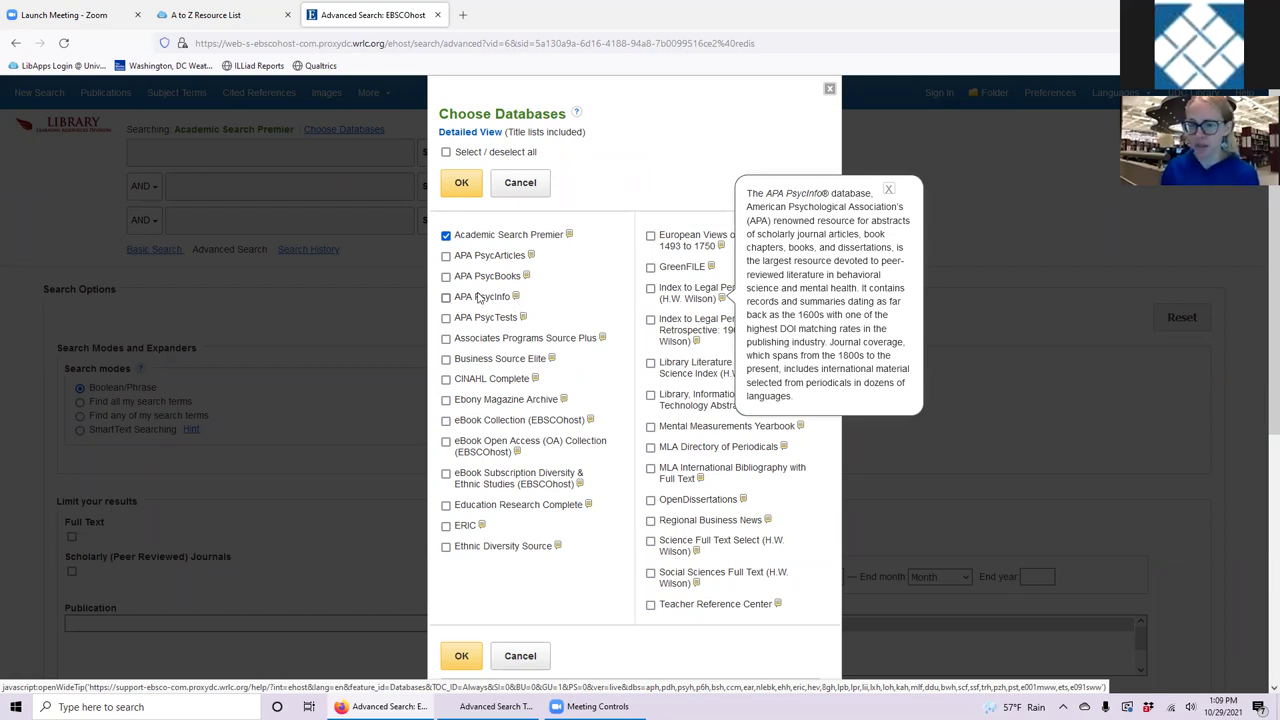
left_click(488, 206)
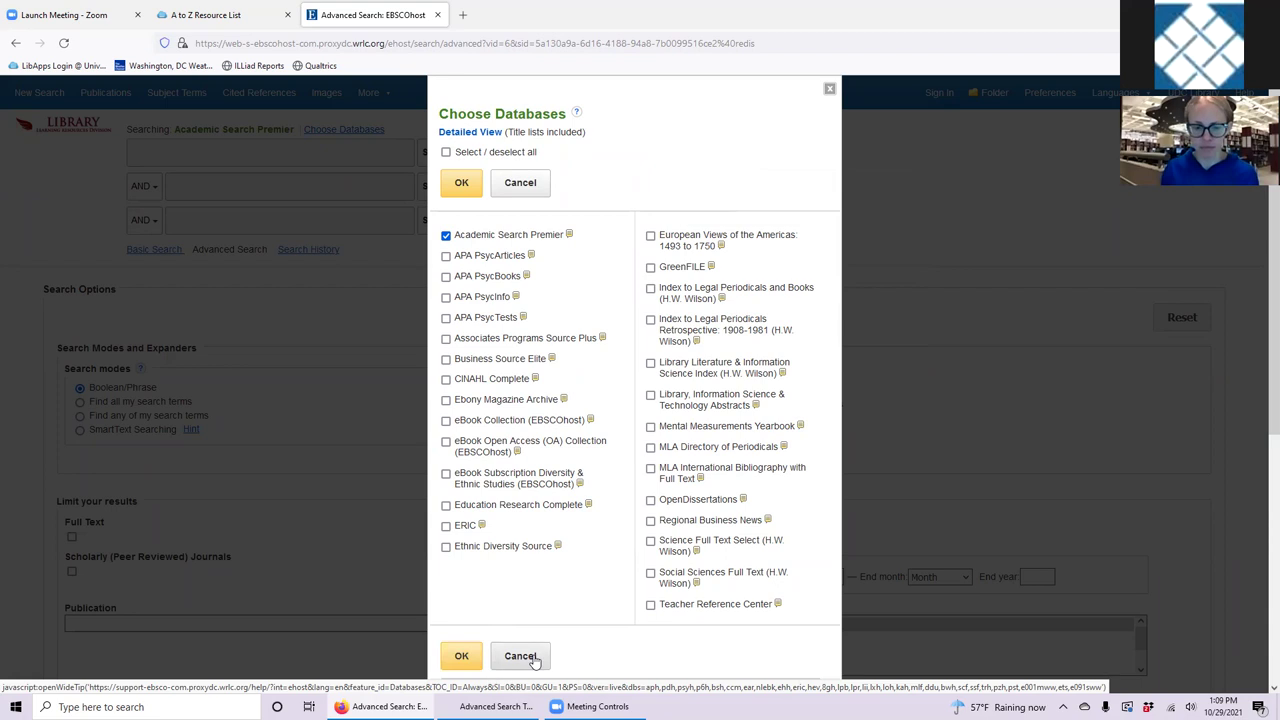
Switch to the Advanced Search Techniques webinar slides in PowerPoint
left_click(490, 706)
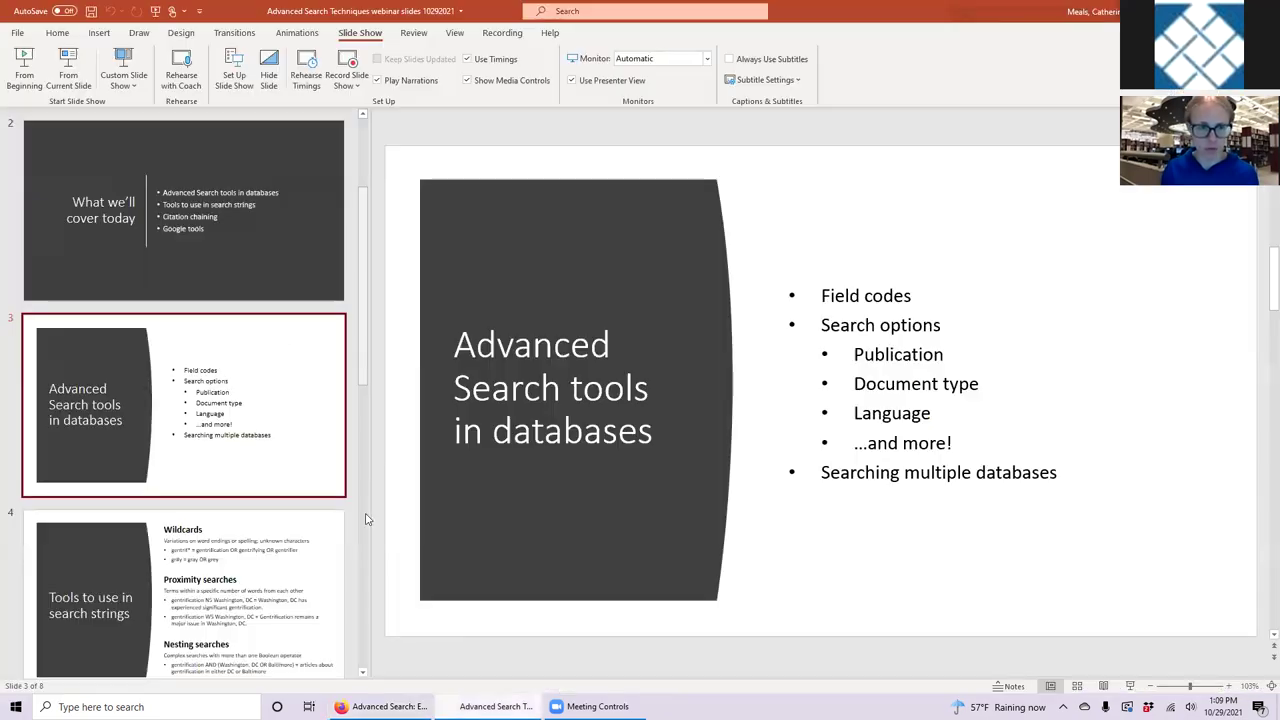
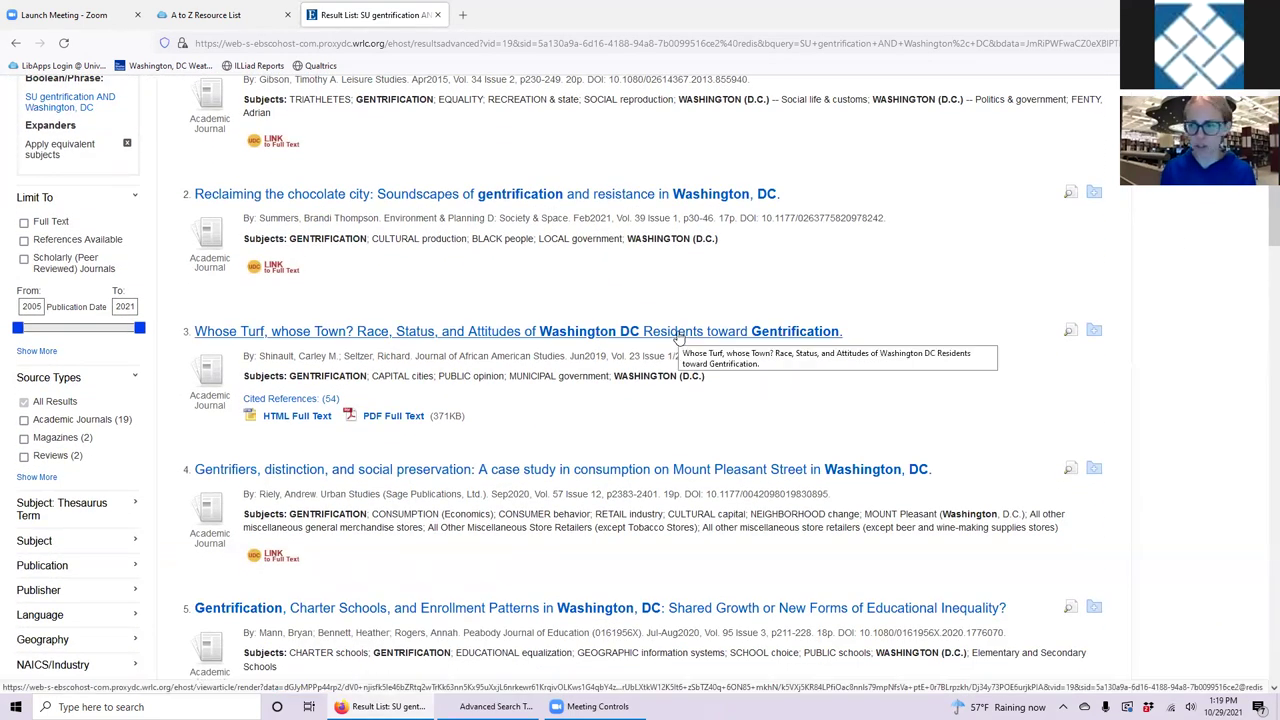
Open the PDF full text of the third result, "Whose Turf, whose Town?", on Washington DC residents' attitudes toward gentrification
left_click(677, 333)
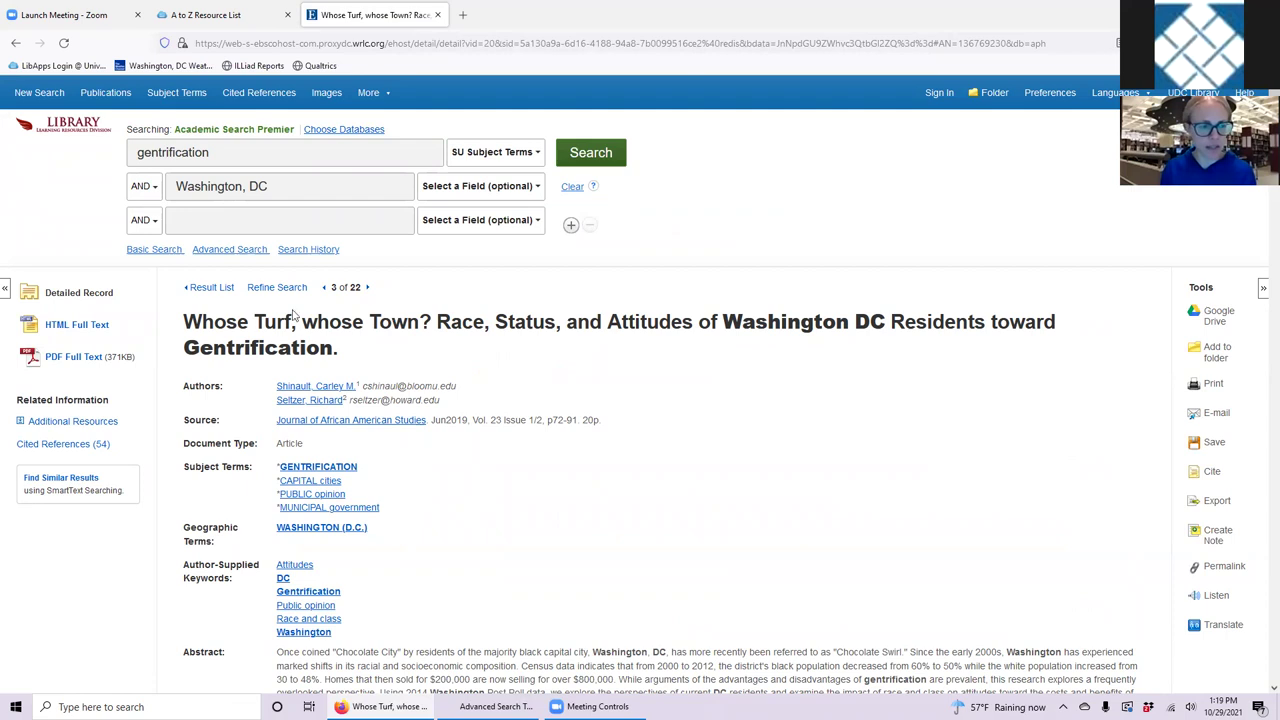
left_click(68, 358)
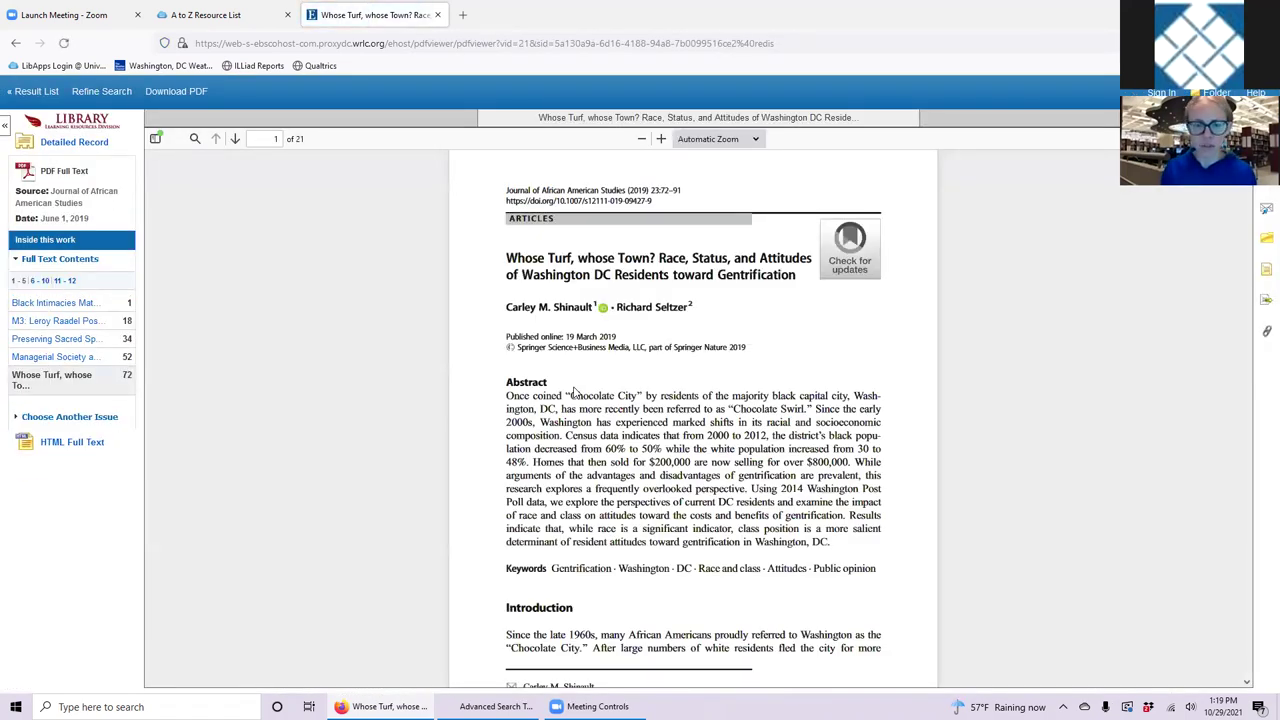
Go to the article's References section and examine the sources it cites
scroll(575, 393, "down", 1)
scroll(575, 393, "down", 20)
scroll(575, 393, "down", 20)
scroll(575, 393, "down", 20)
scroll(575, 393, "down", 20)
scroll(575, 393, "down", 20)
scroll(574, 388, "down", 5)
scroll(574, 388, "up", 3)
double_click(550, 296)
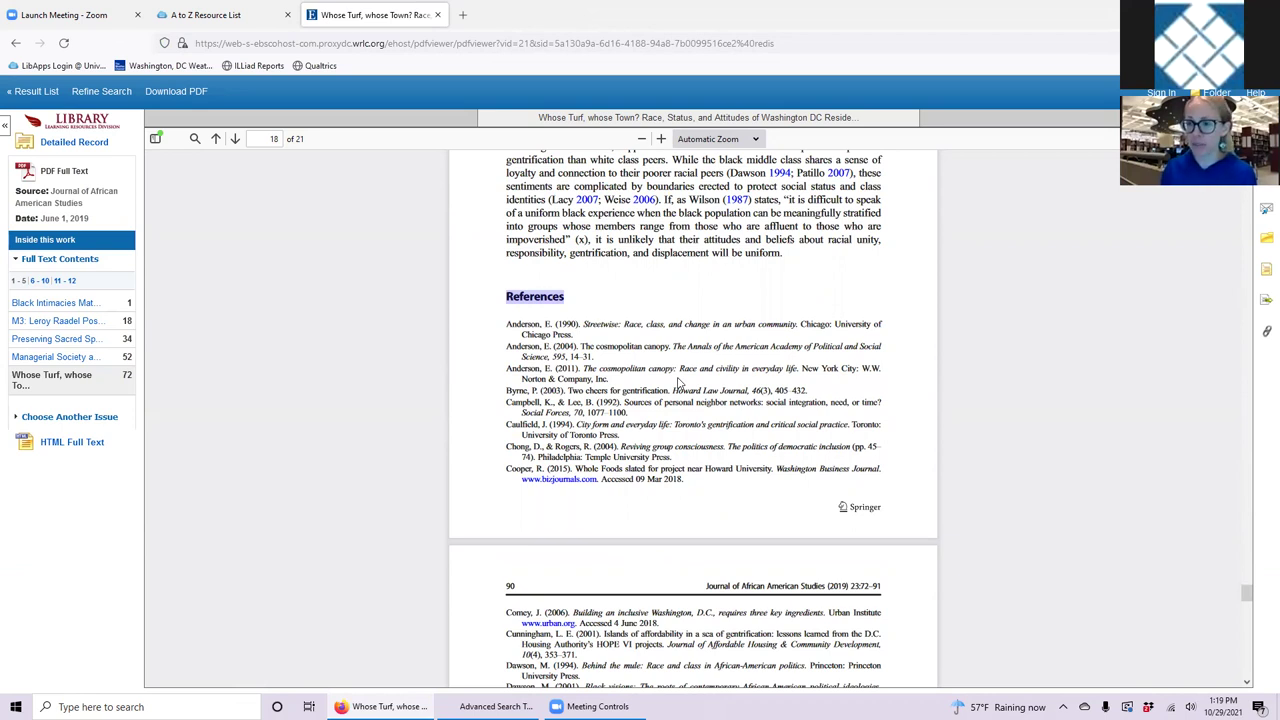
scroll(678, 382, "down", 3)
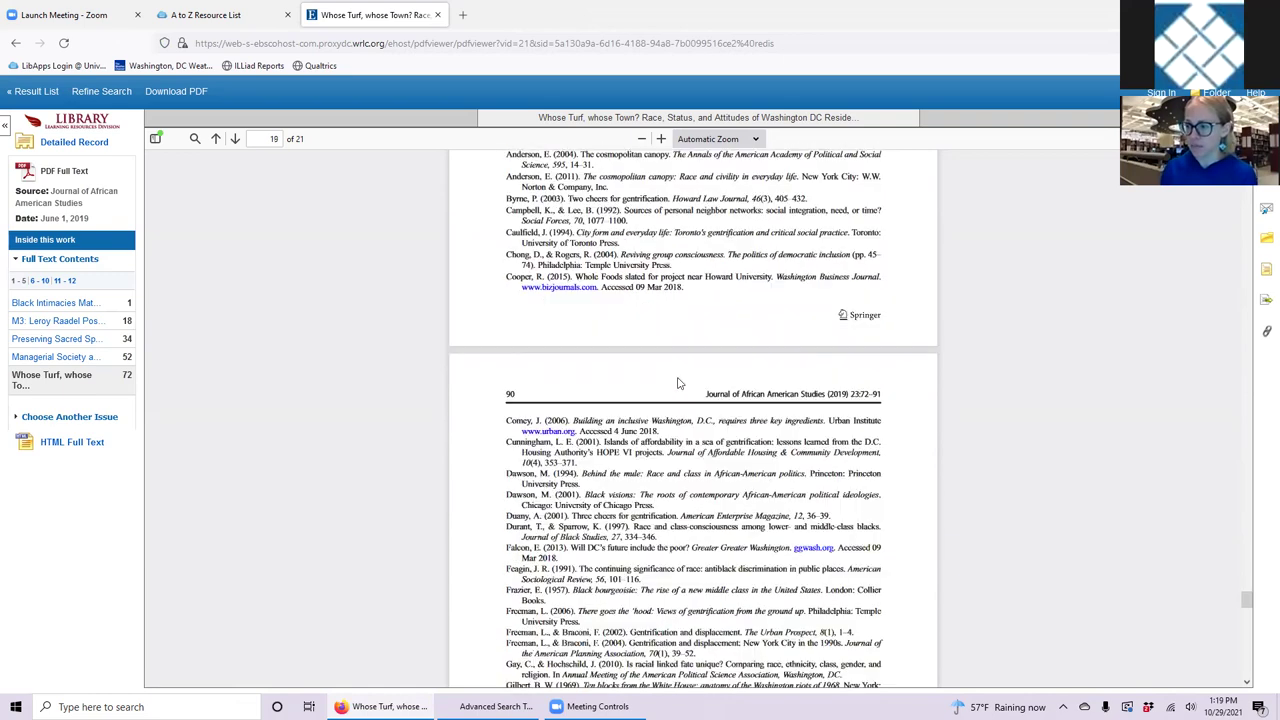
scroll(678, 378, "down", 8)
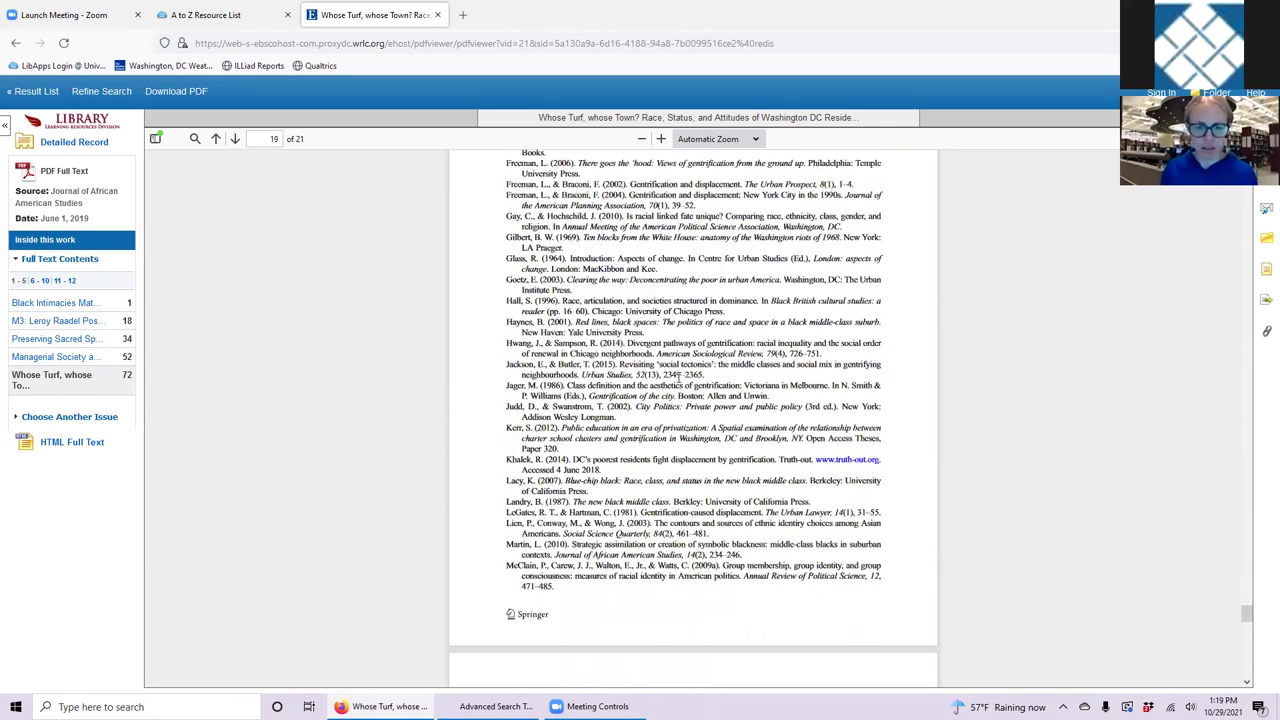
Copy the title "Gentrification: culture and capital in the urban core" from the last entry in the article's reference list
scroll(678, 383, "down", 10)
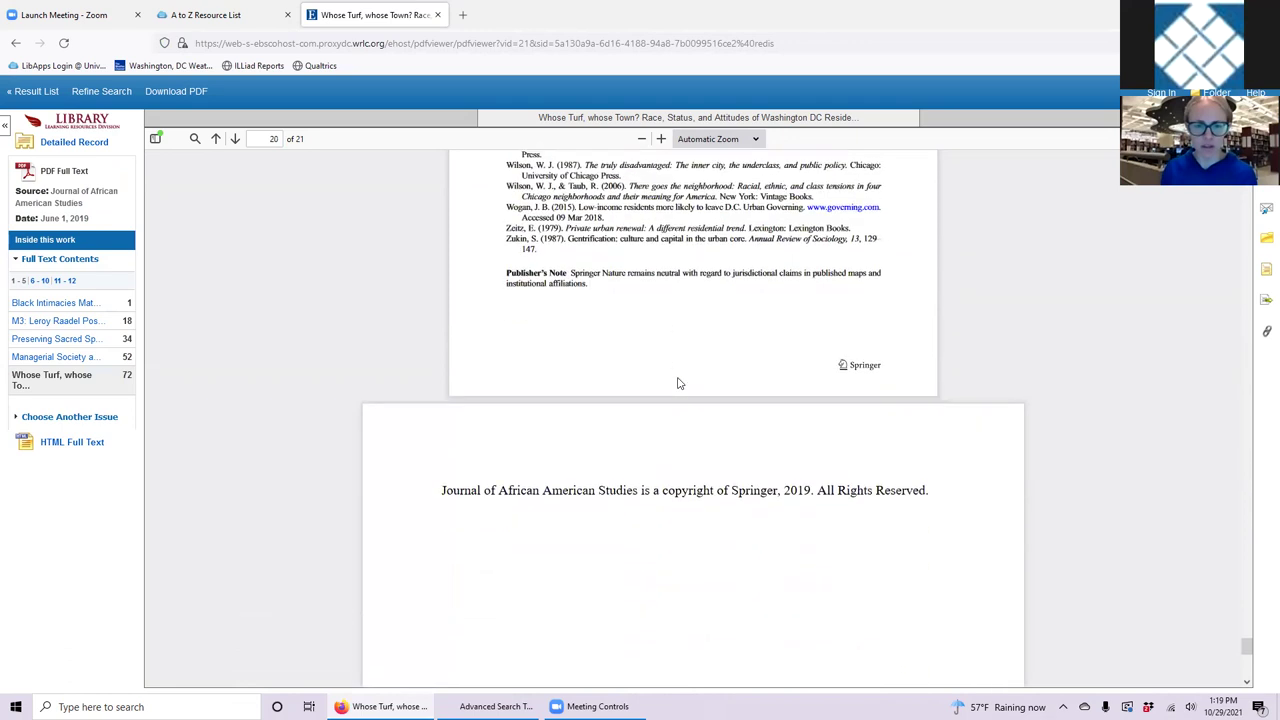
scroll(650, 358, "up", 1)
left_click_drag(510, 342, 520, 340)
double_click(518, 340)
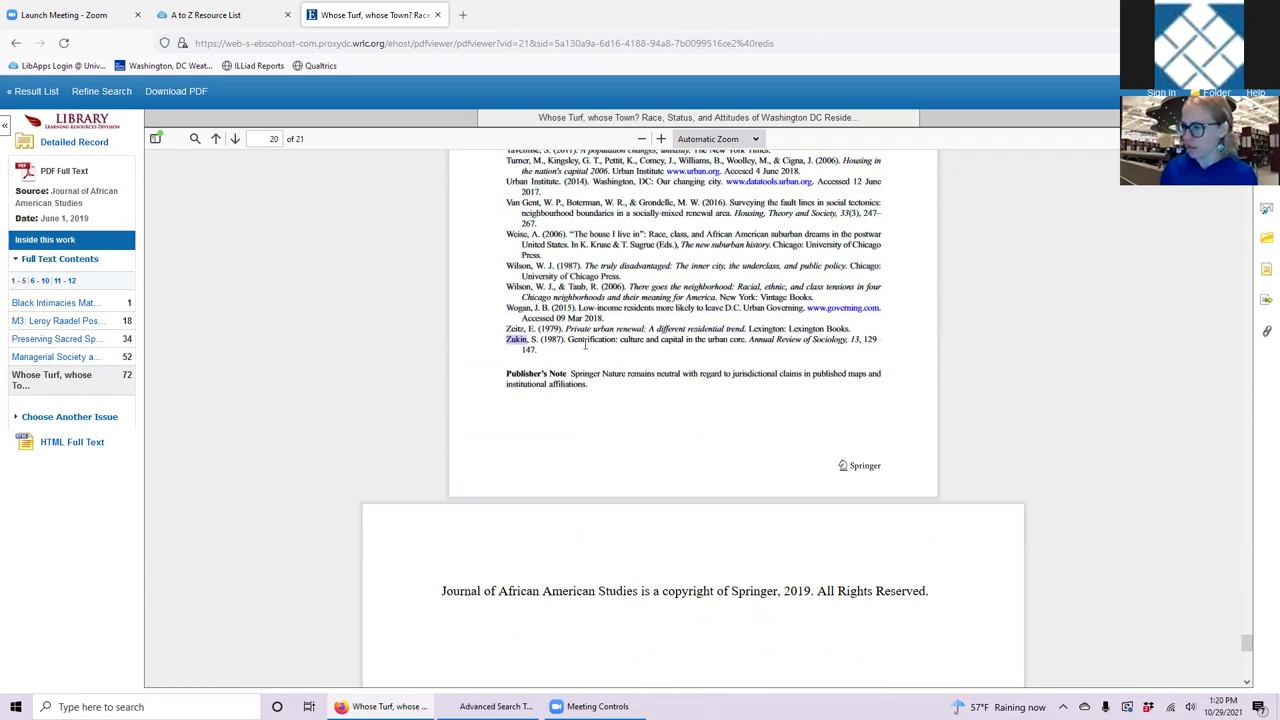
left_click_drag(568, 340, 746, 342)
key("ctrl+c")
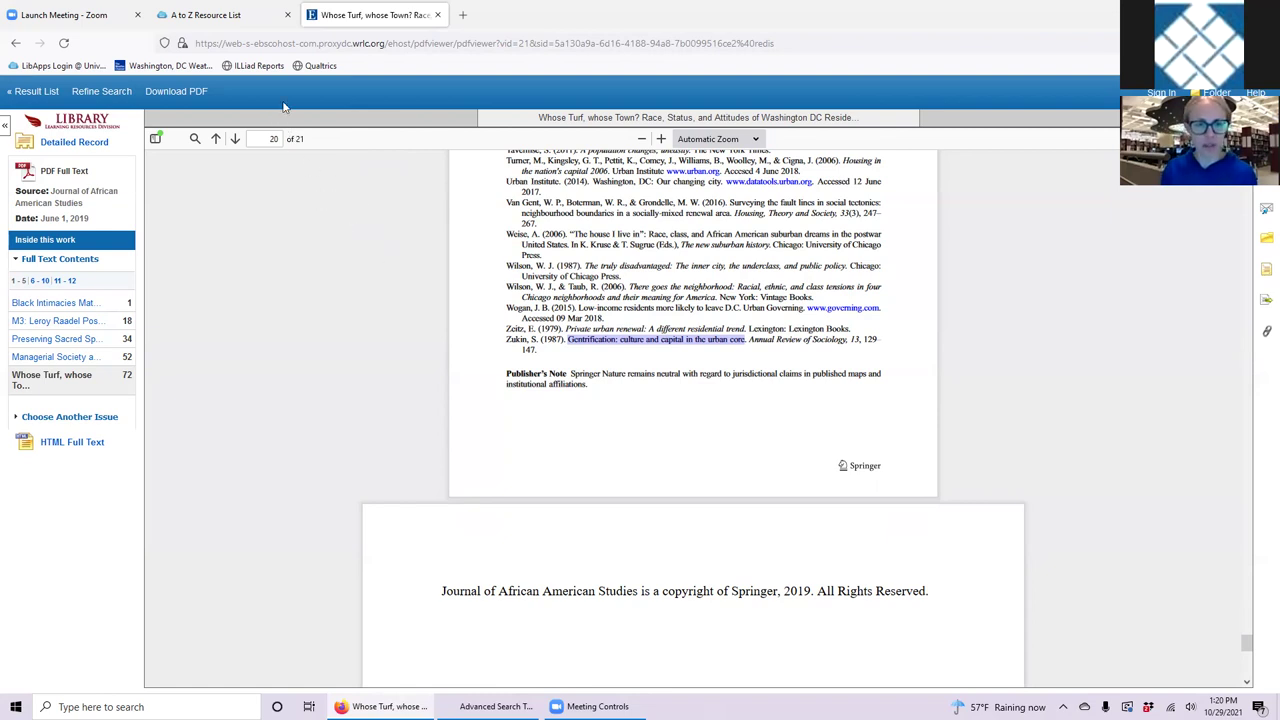
Open the library homepage at udc.libguides.com in a new browser tab
left_click(462, 14)
type("udc.libguides.com")
key("Return")
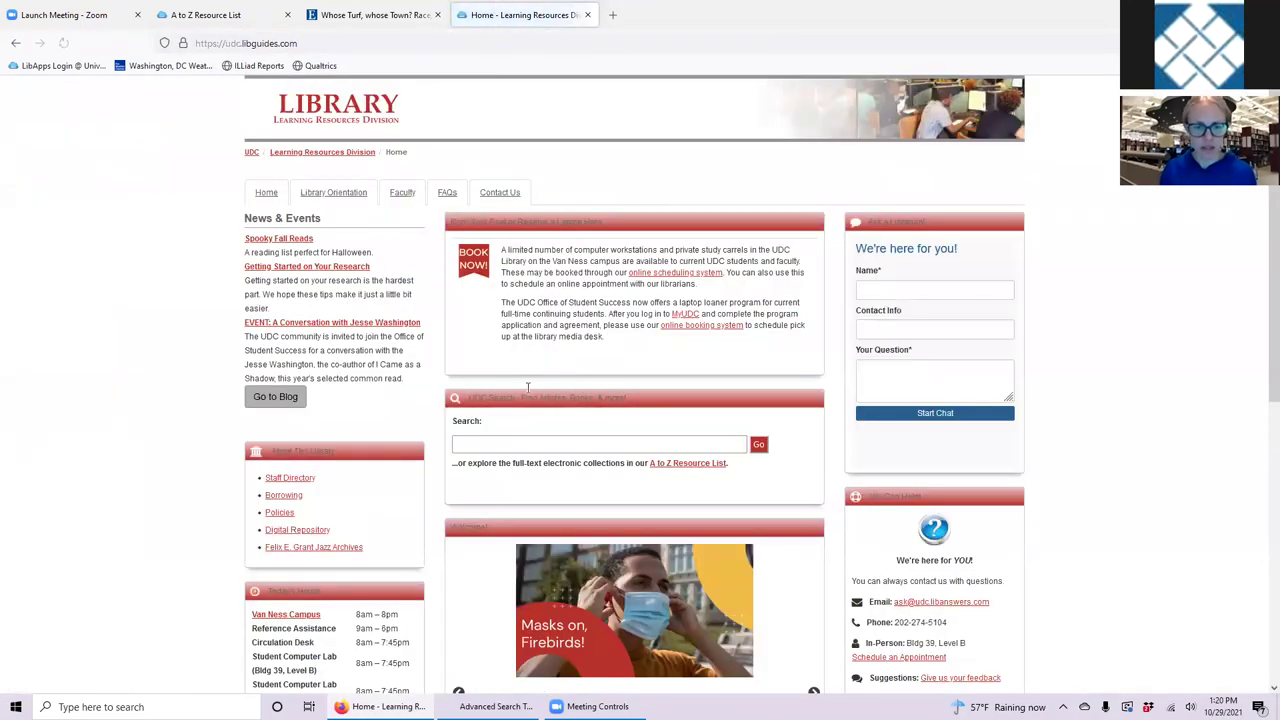
Search the library's UDC Search for the exact phrase "Gentrification: culture and capital in the urban core"
left_click(456, 446)
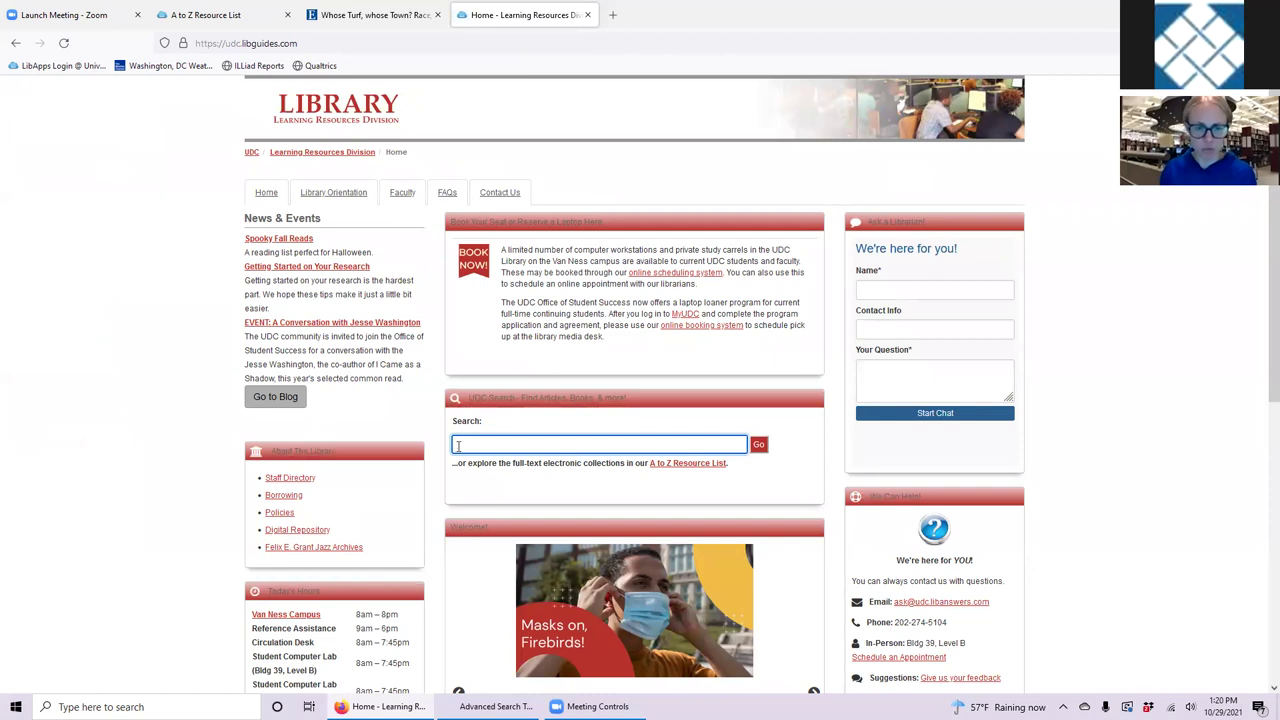
left_click(458, 446)
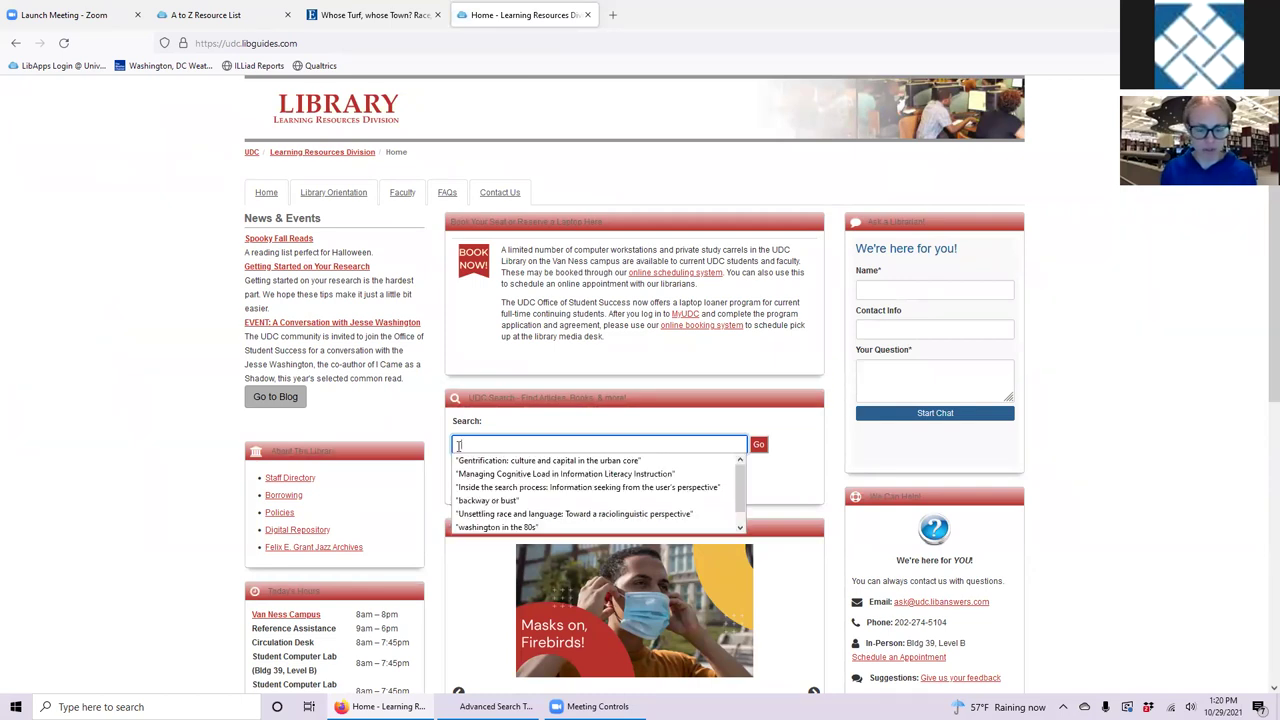
key("ctrl+v")
type("\"")
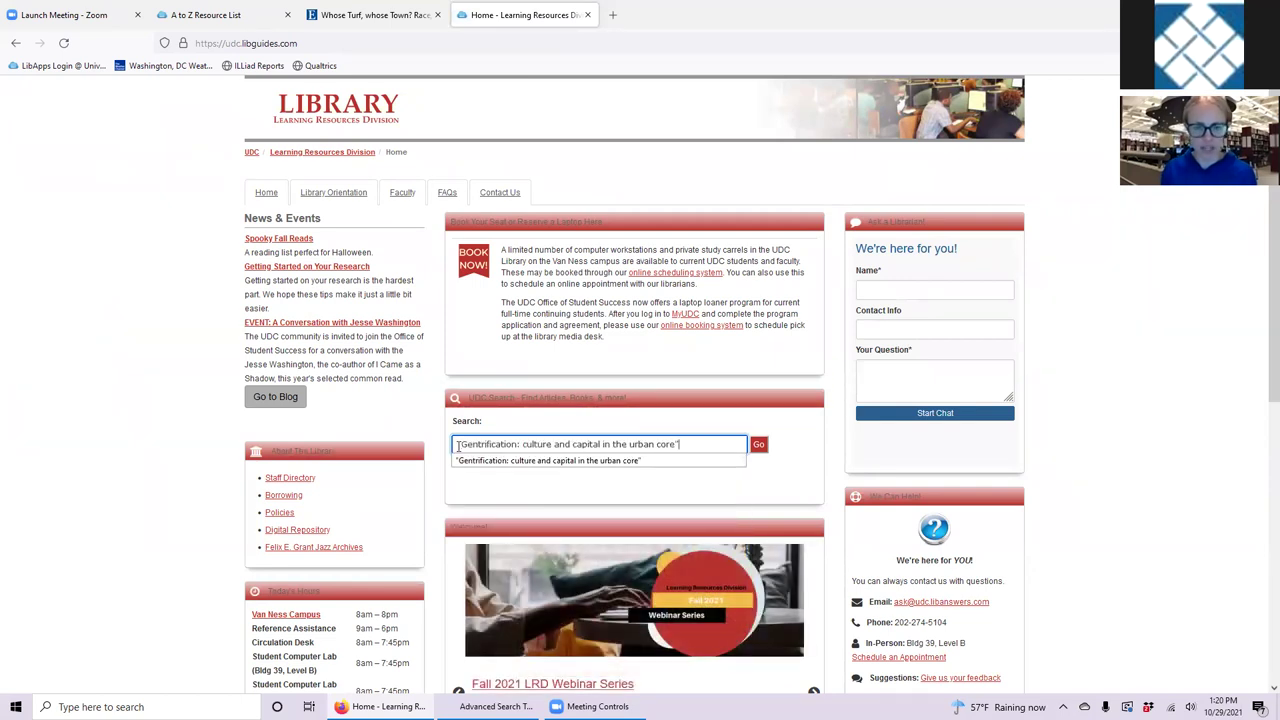
left_click(758, 450)
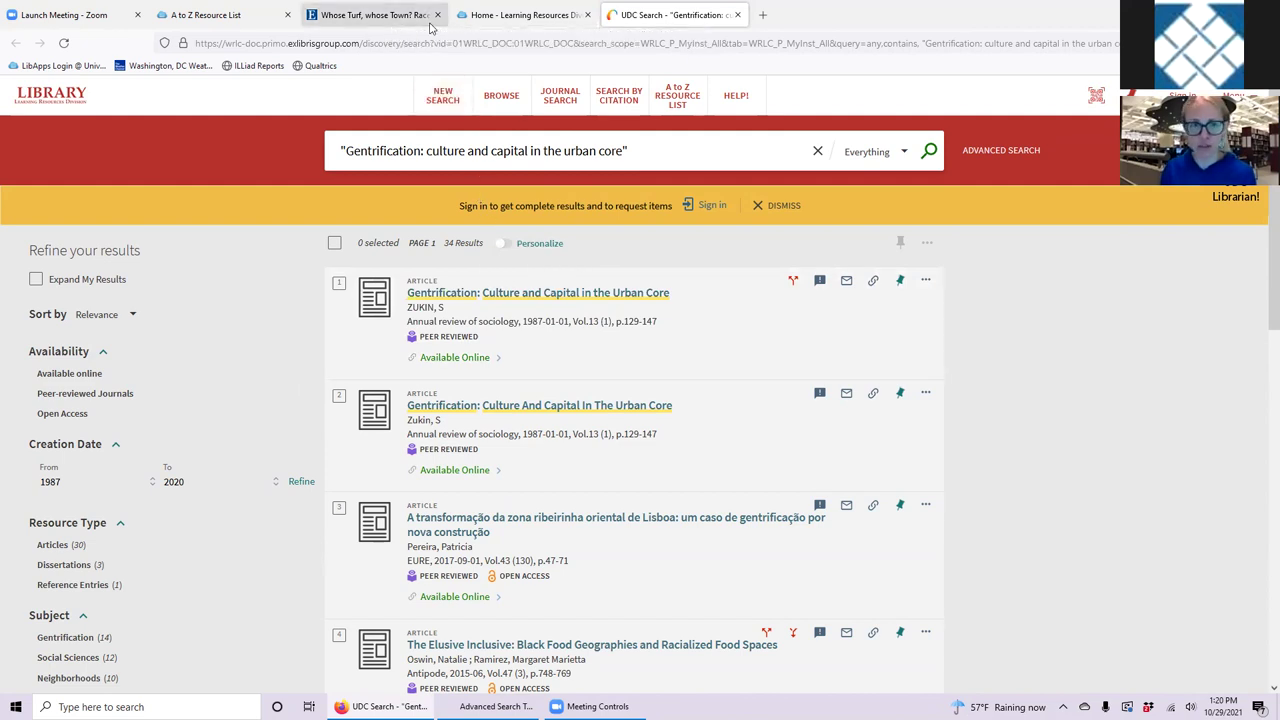
Return to the "Whose Turf, whose Town?" article record and examine its list of cited references
left_click(430, 27)
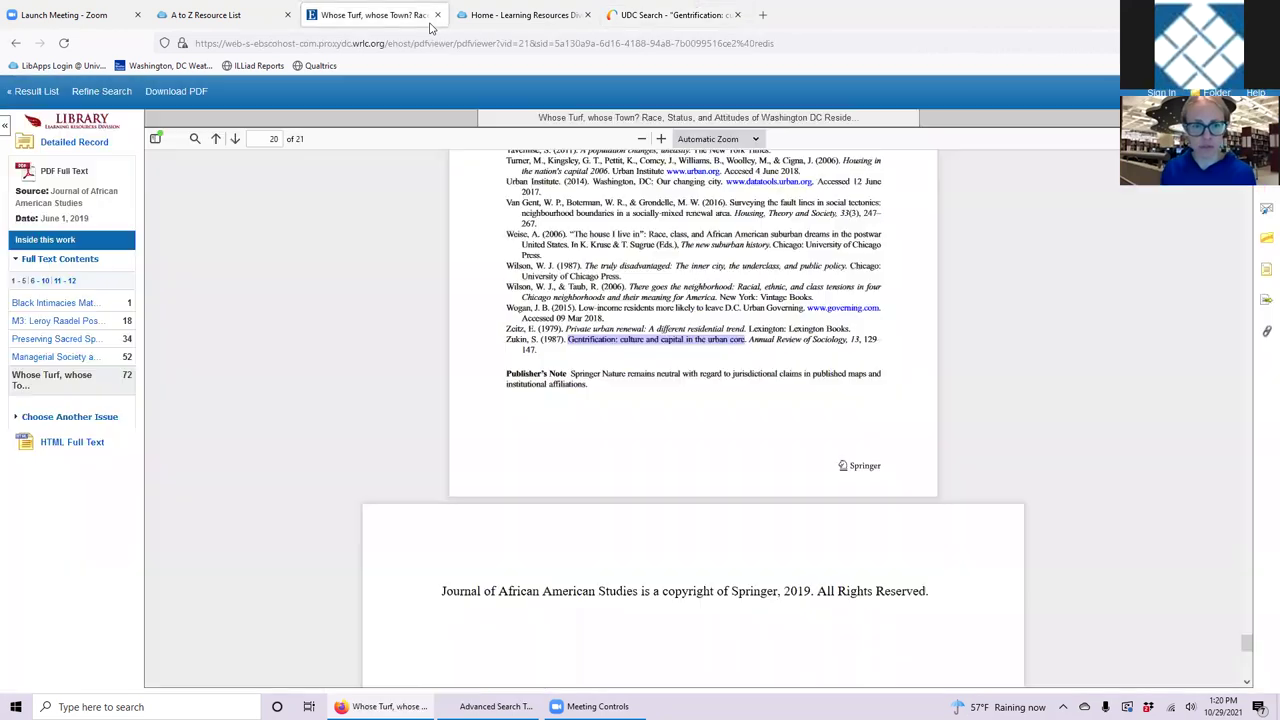
left_click(16, 43)
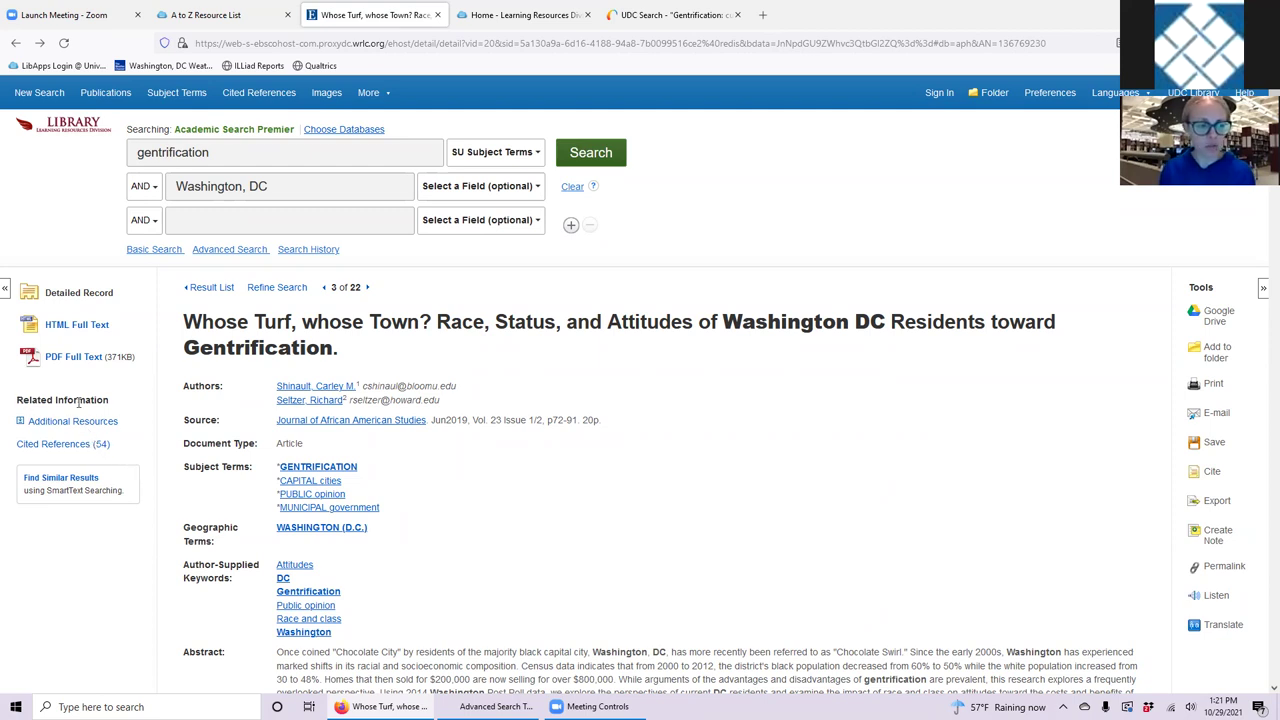
left_click(31, 451)
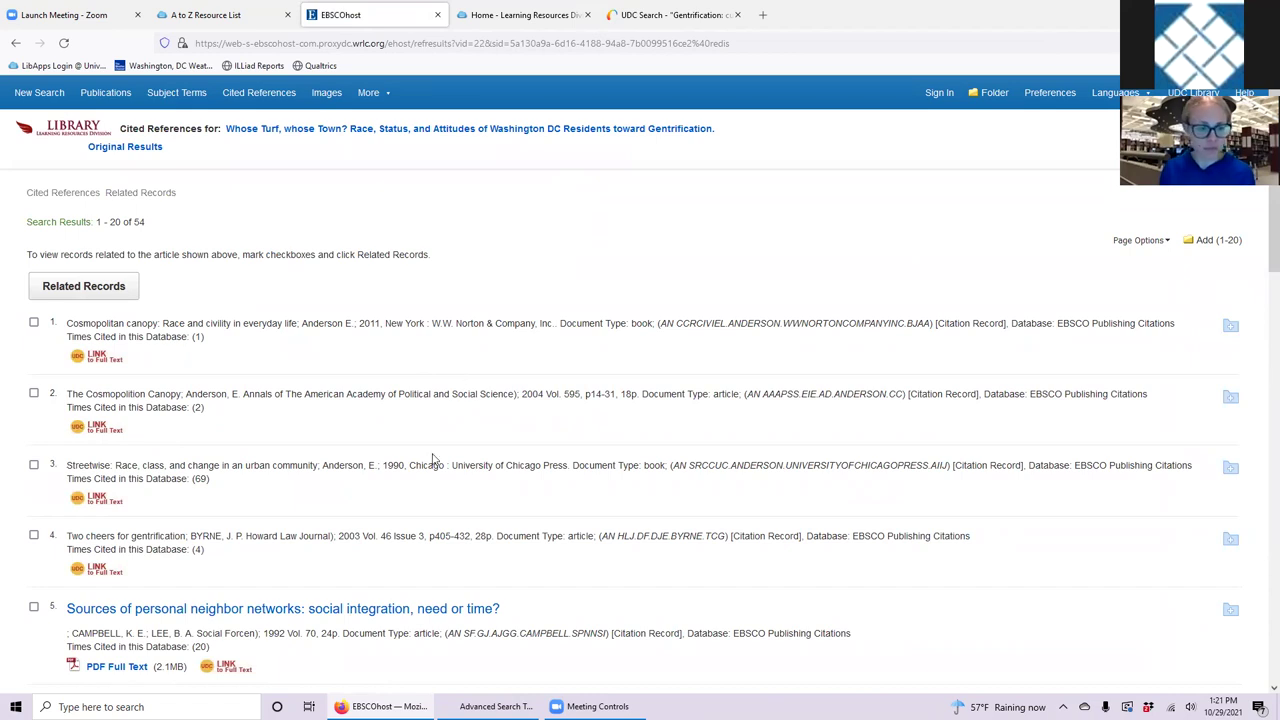
scroll(435, 459, "down", 4)
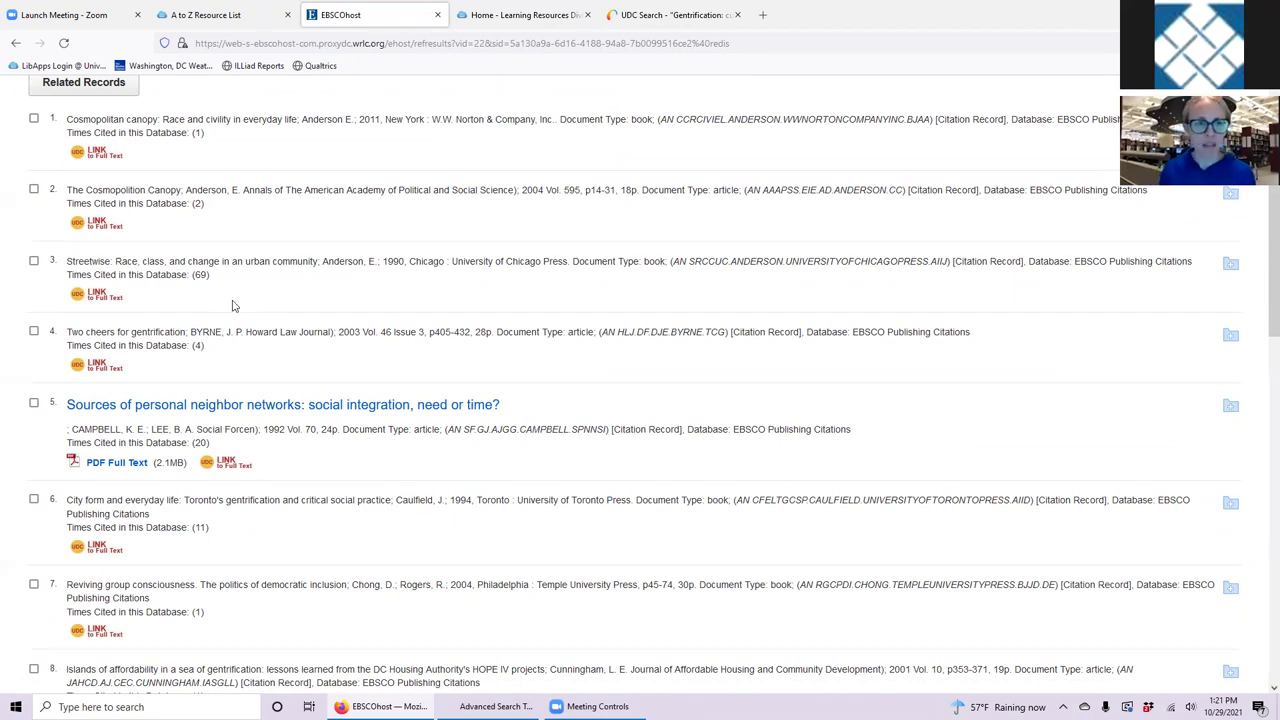
Rerun the library search for the copied title from the homepage and view the Search by Citation form
left_click(467, 26)
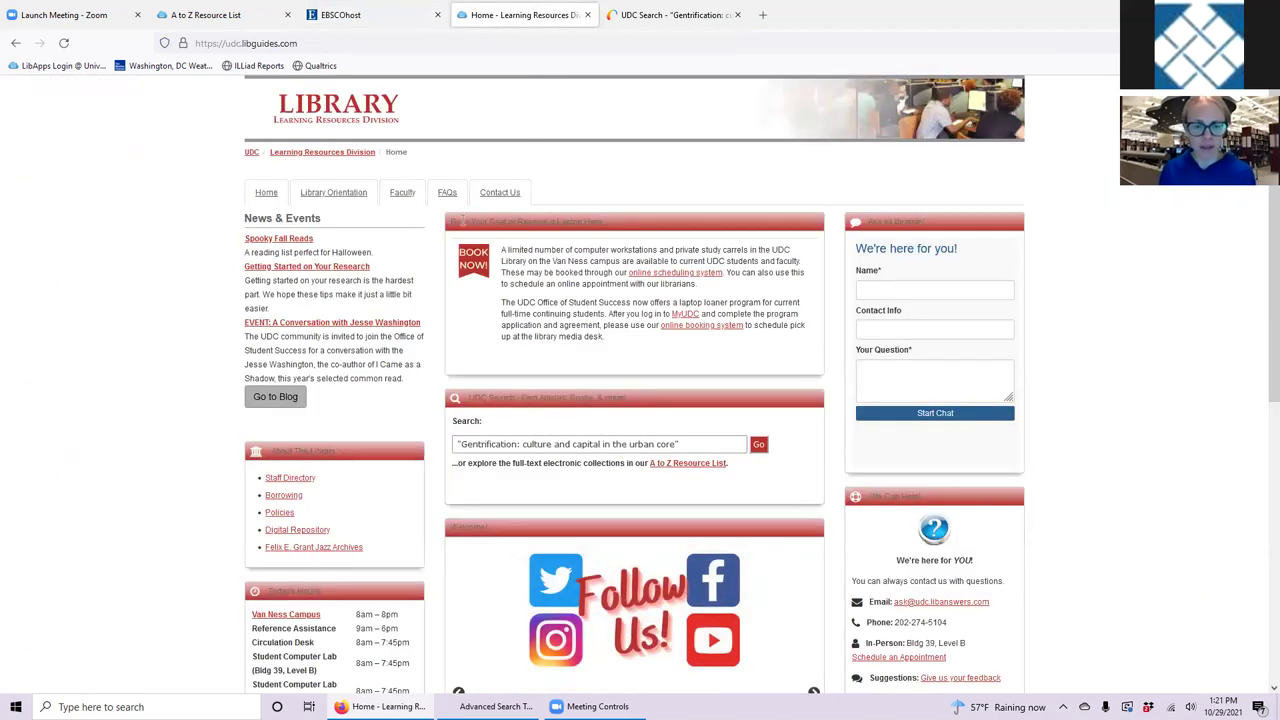
left_click(759, 446)
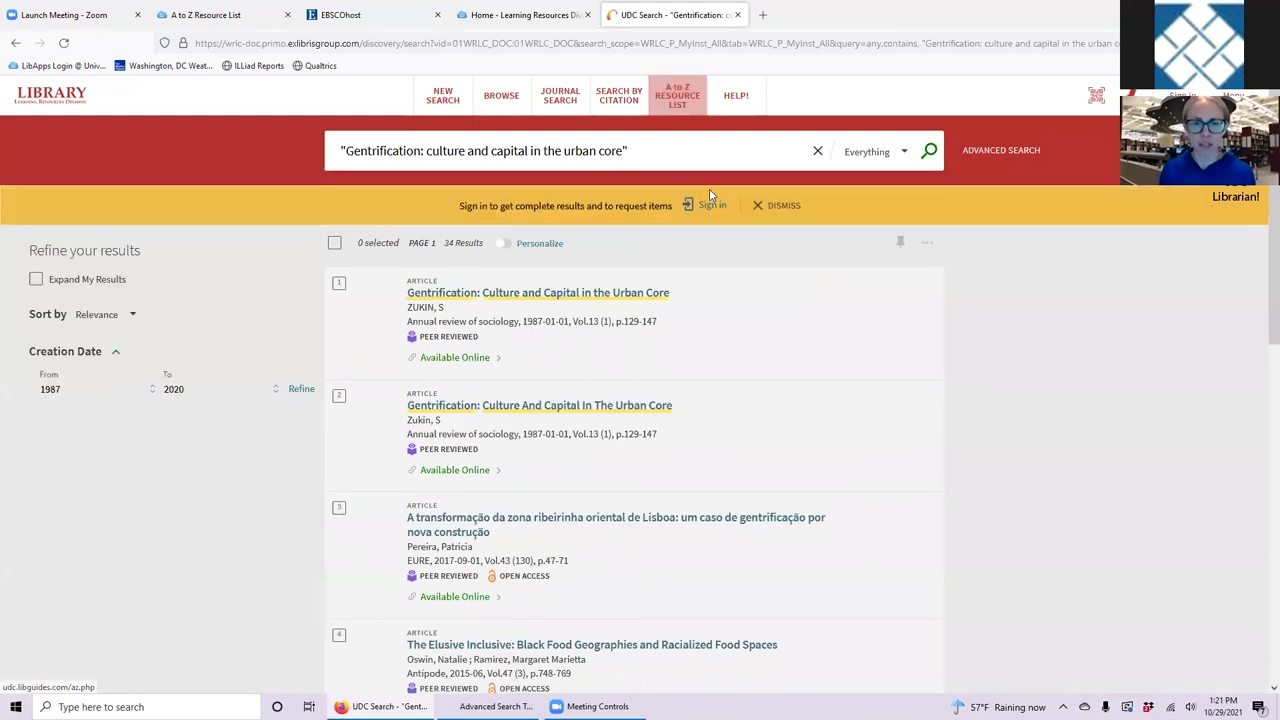
left_click(618, 103)
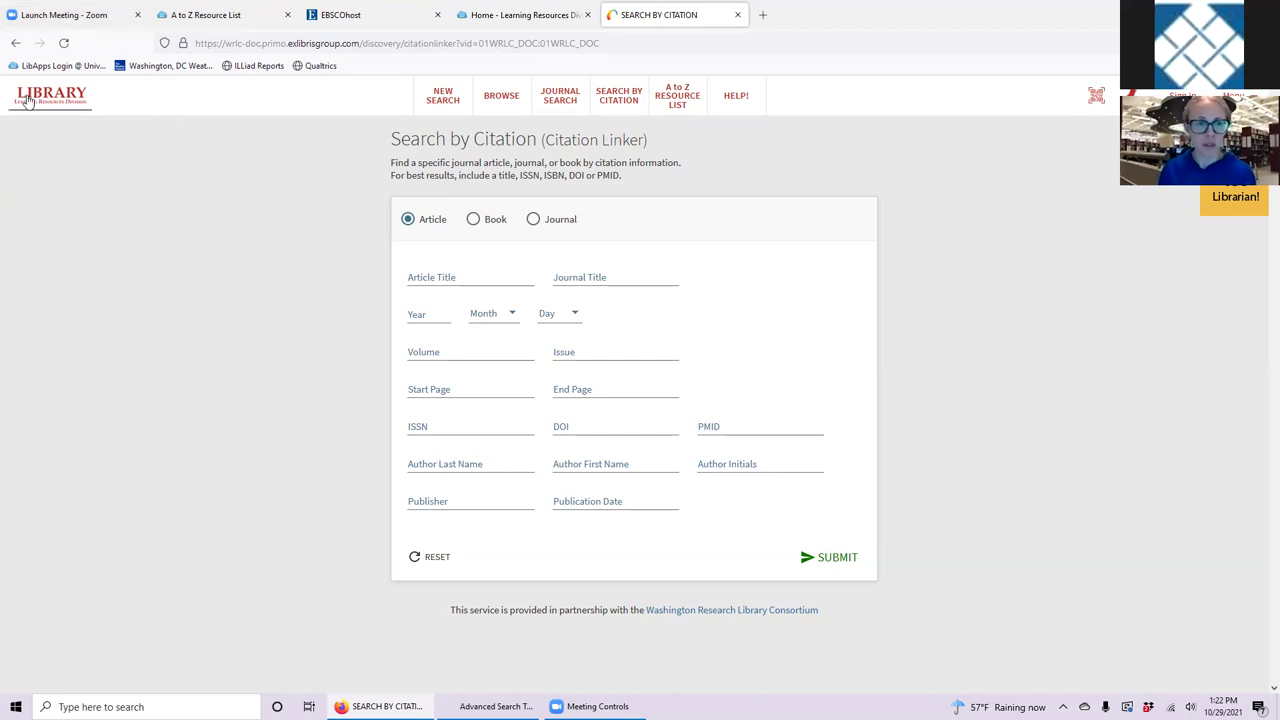
Return to the search results, open the first record, "Gentrification: Culture and Capital in the Urban Core", and examine its details down to Citations
left_click(17, 45)
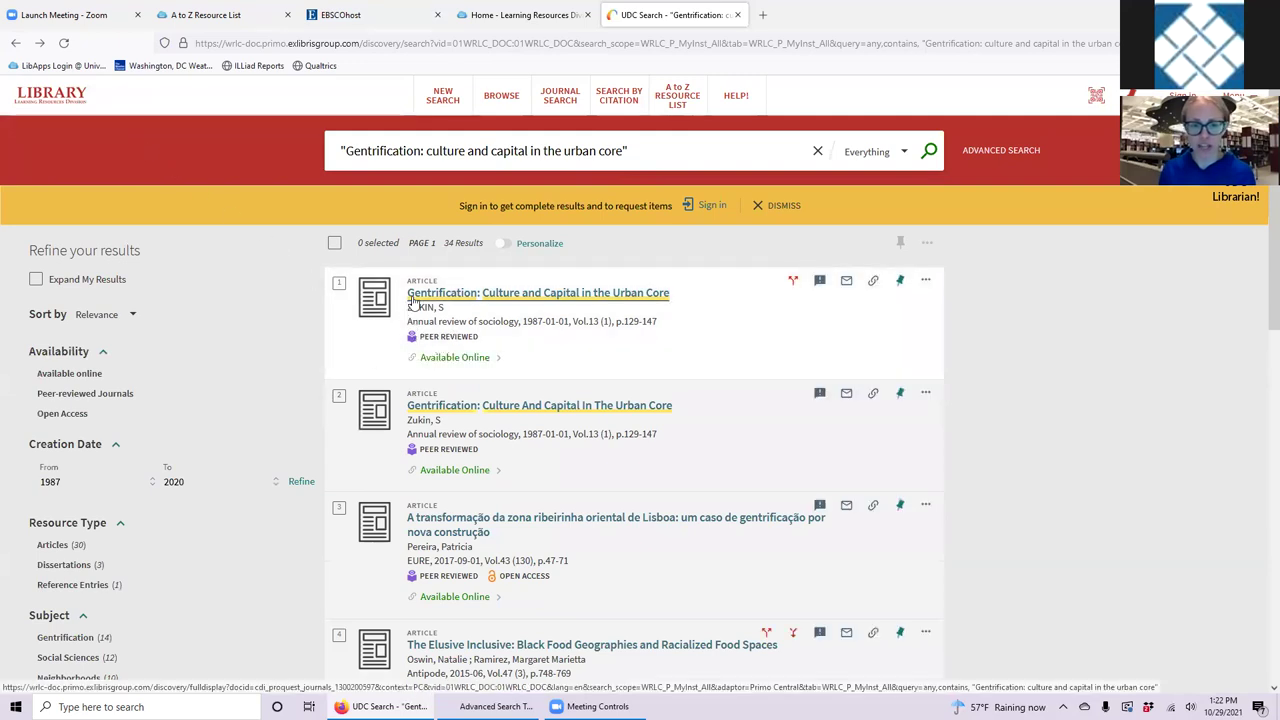
left_click(481, 296)
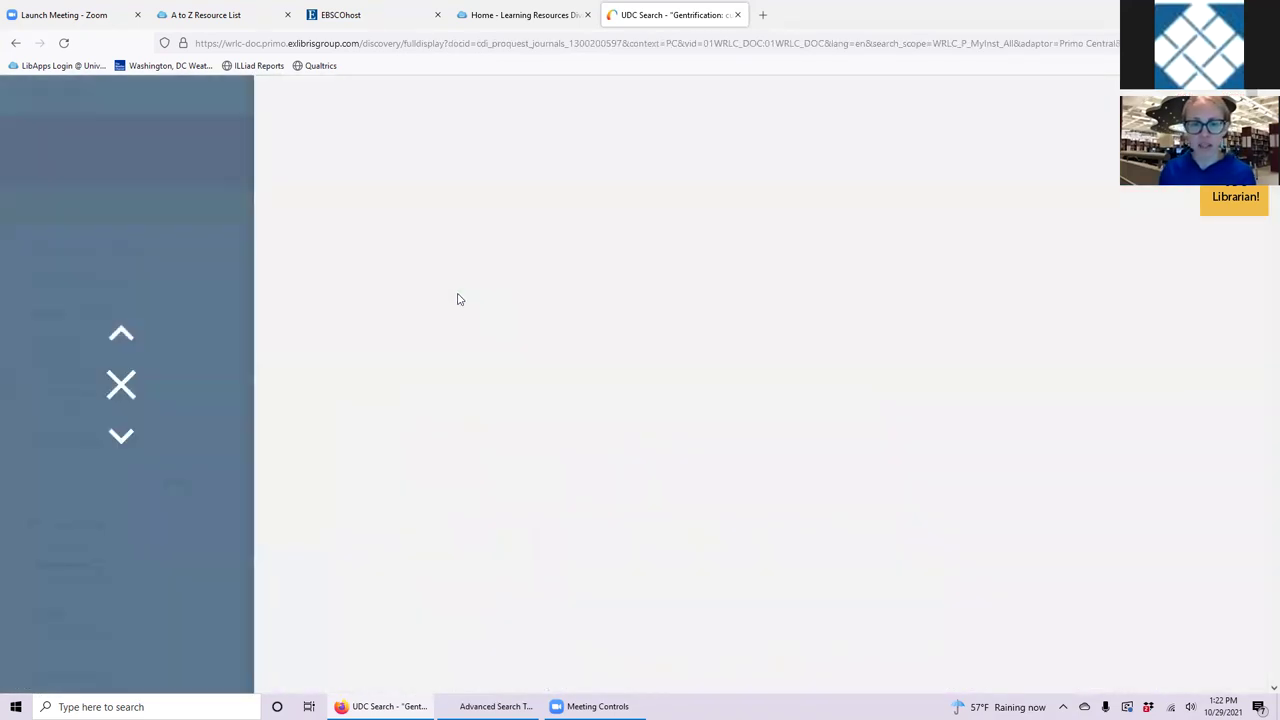
scroll(466, 288, "down", 3)
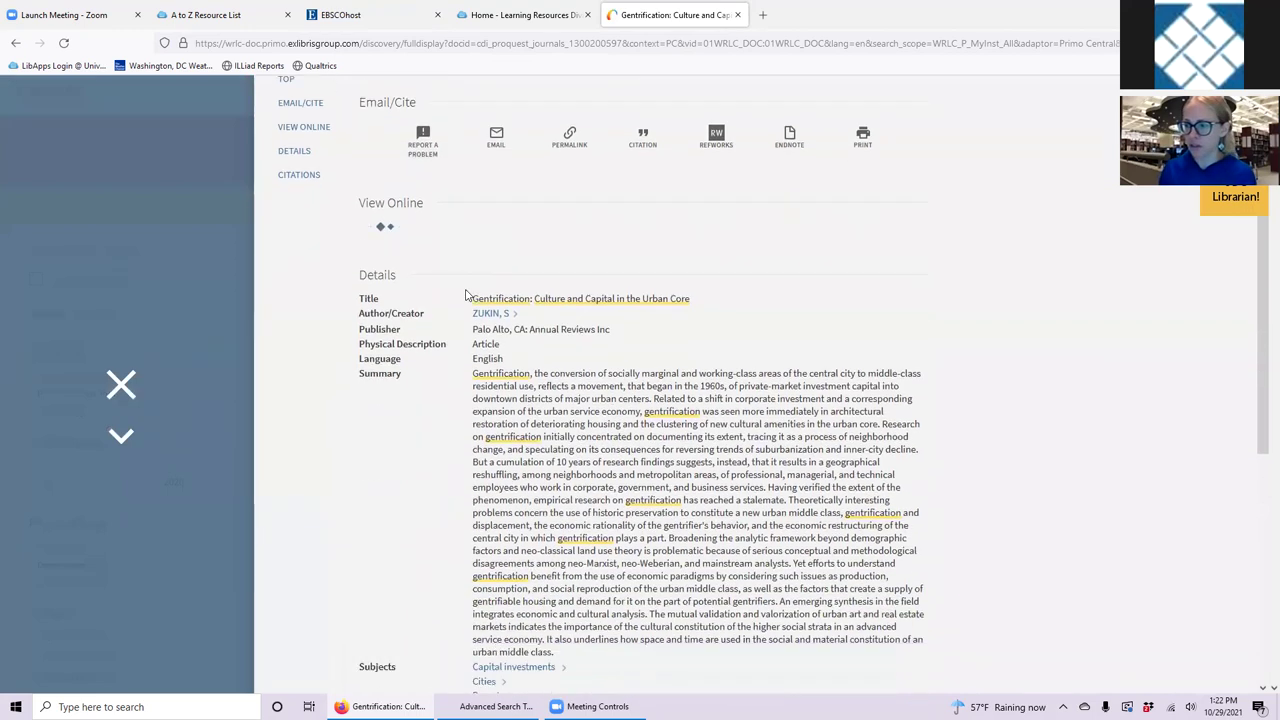
scroll(465, 293, "down", 1)
scroll(517, 325, "down", 2)
scroll(517, 322, "down", 6)
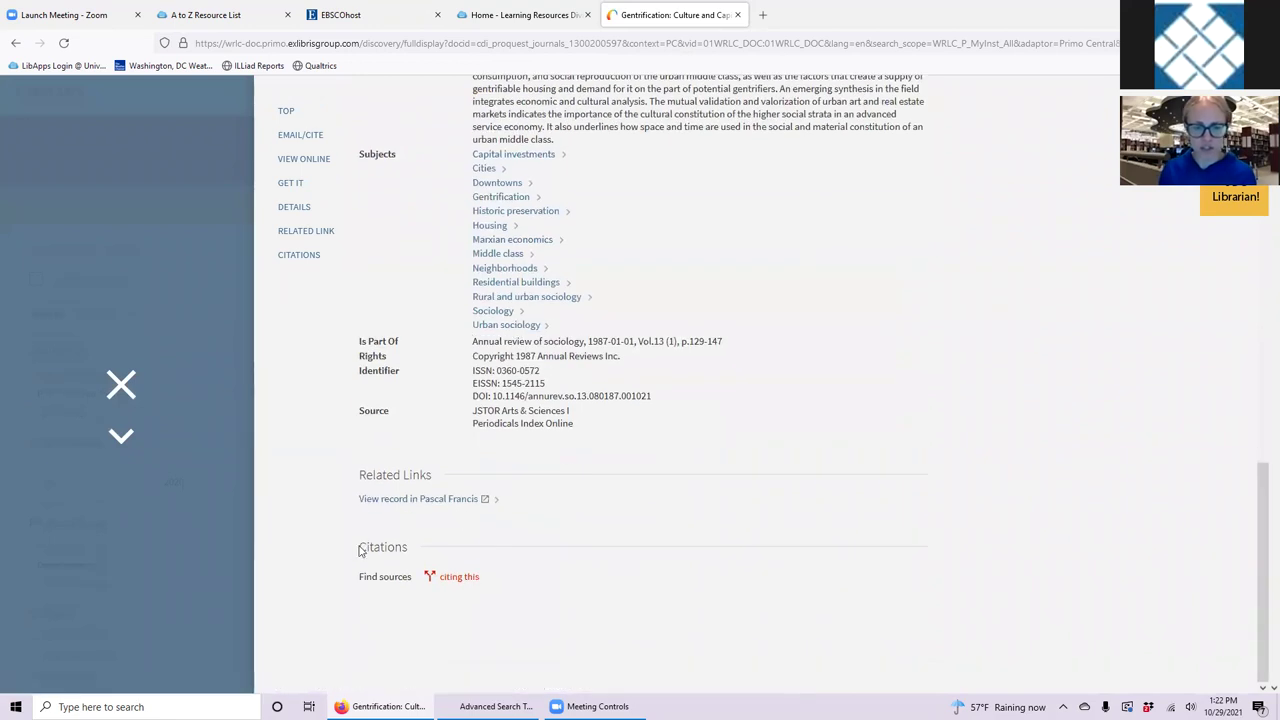
List the sources citing this article and read the note above the citation results
left_click(440, 578)
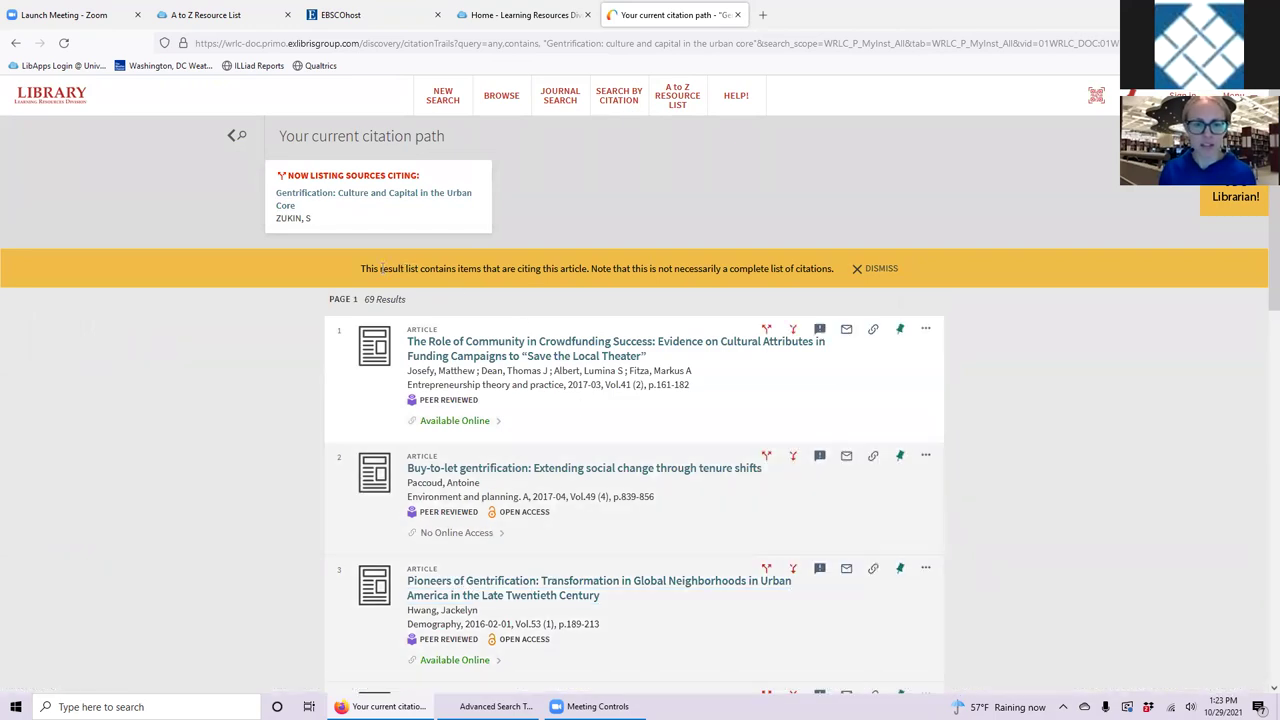
left_click_drag(362, 272, 588, 270)
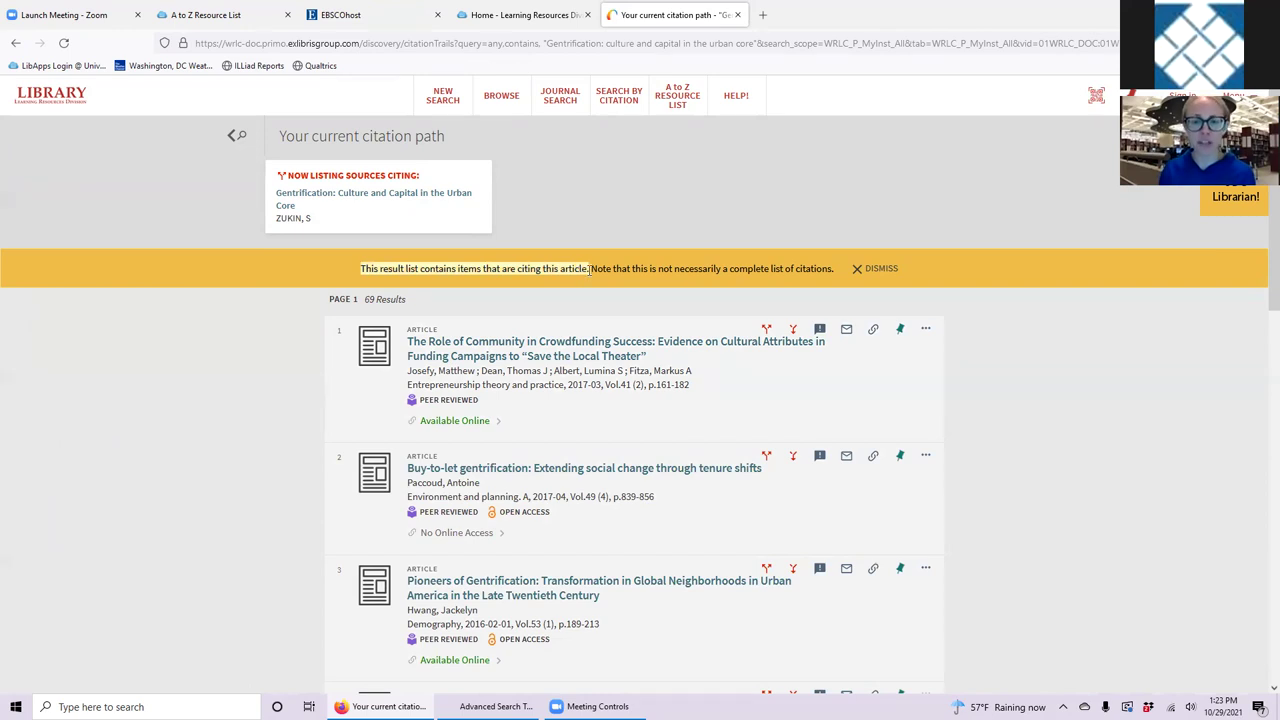
left_click(605, 231)
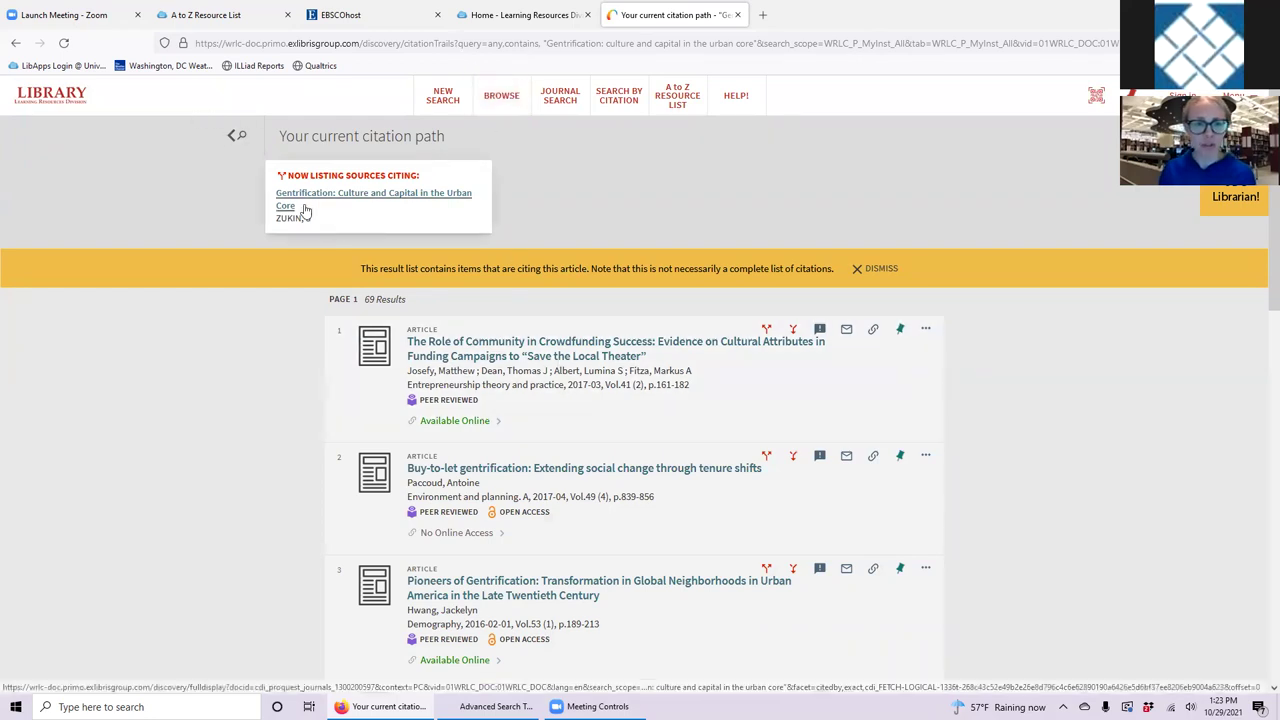
Open Google Scholar at scholar.google.com in a new browser tab
left_click(767, 27)
type("scho")
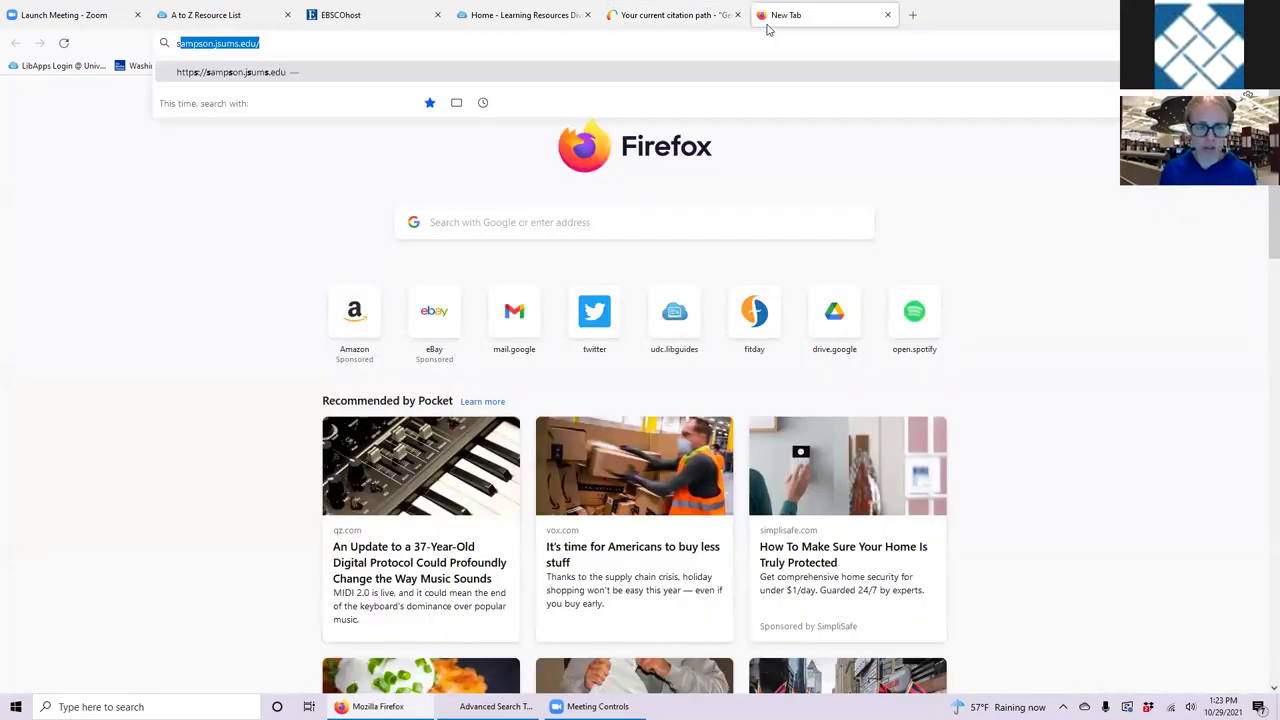
type("lar.google.com/")
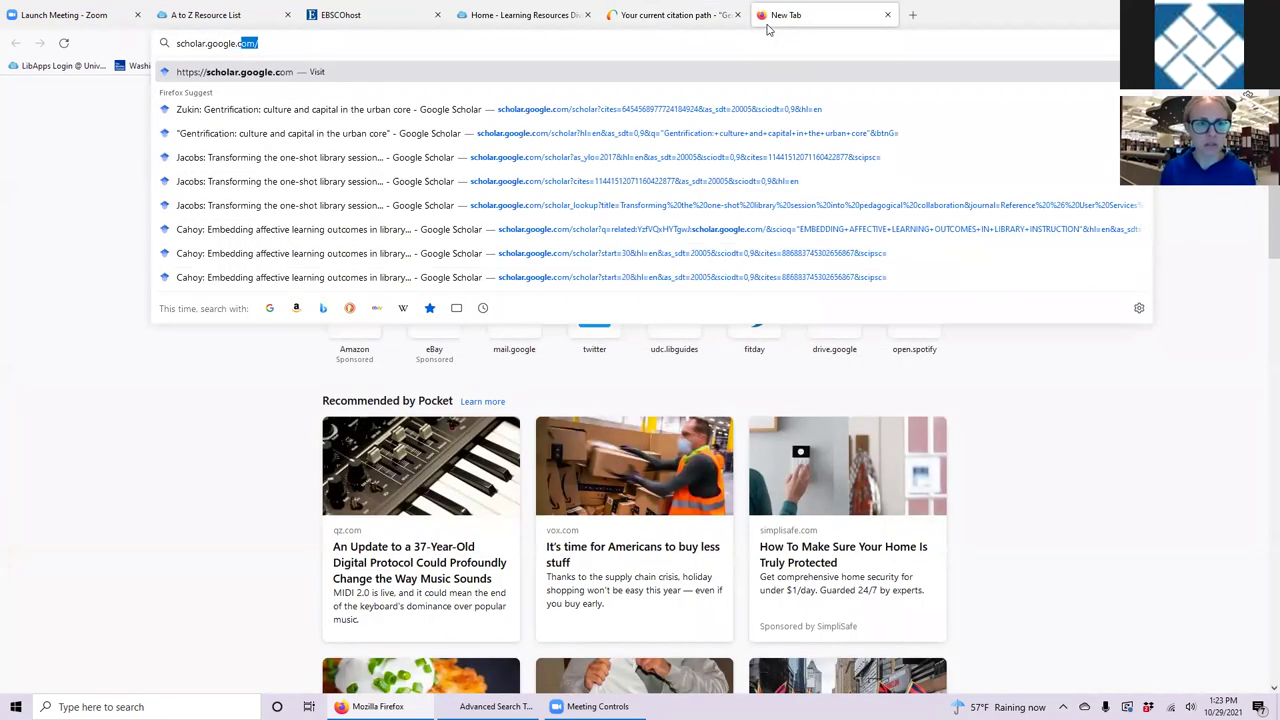
key("Return")
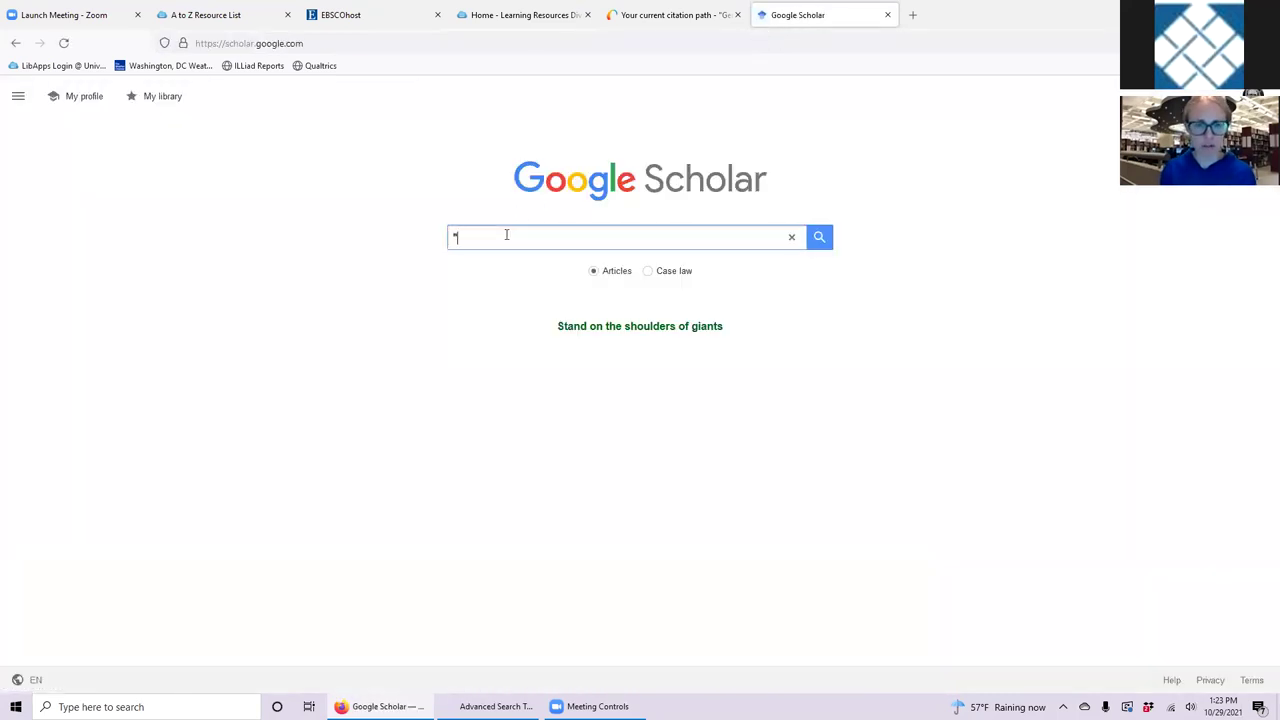
Search for the exact phrase "Gentrification: culture and capital in the urban core" and list the works citing that article
type("\"")
type("Gentrification: culture and capital in the urban core")
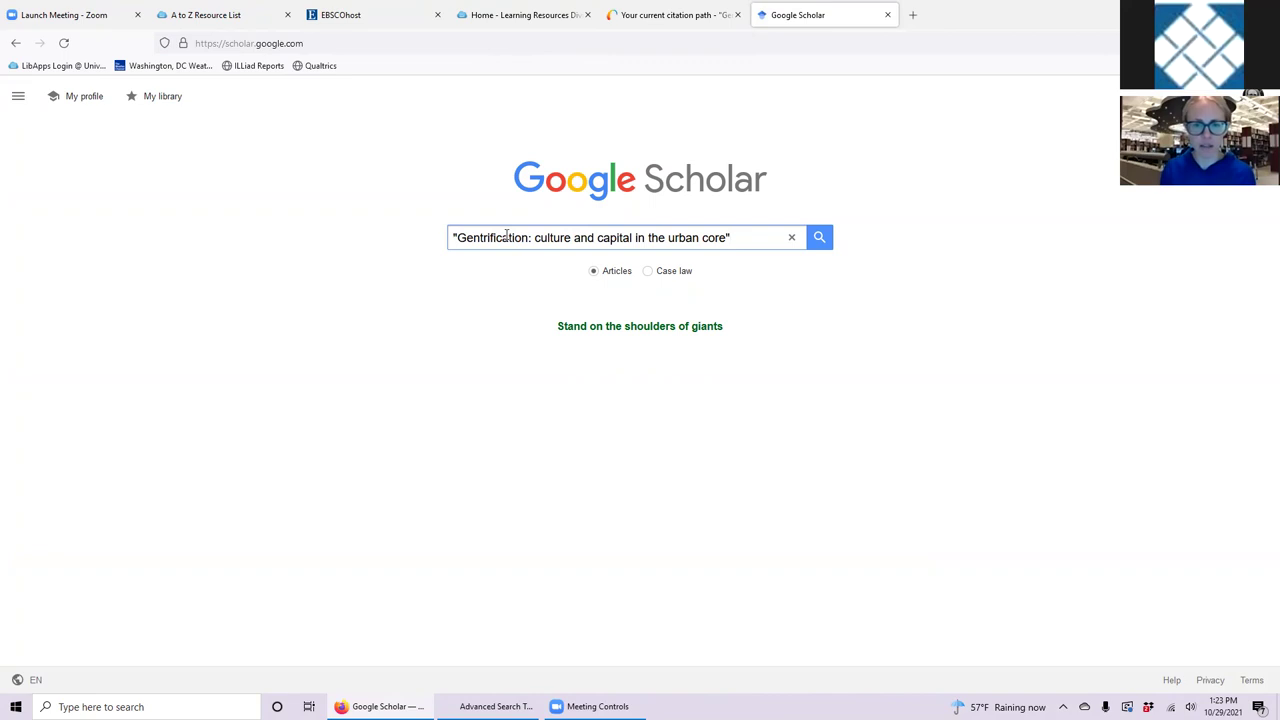
left_click(821, 239)
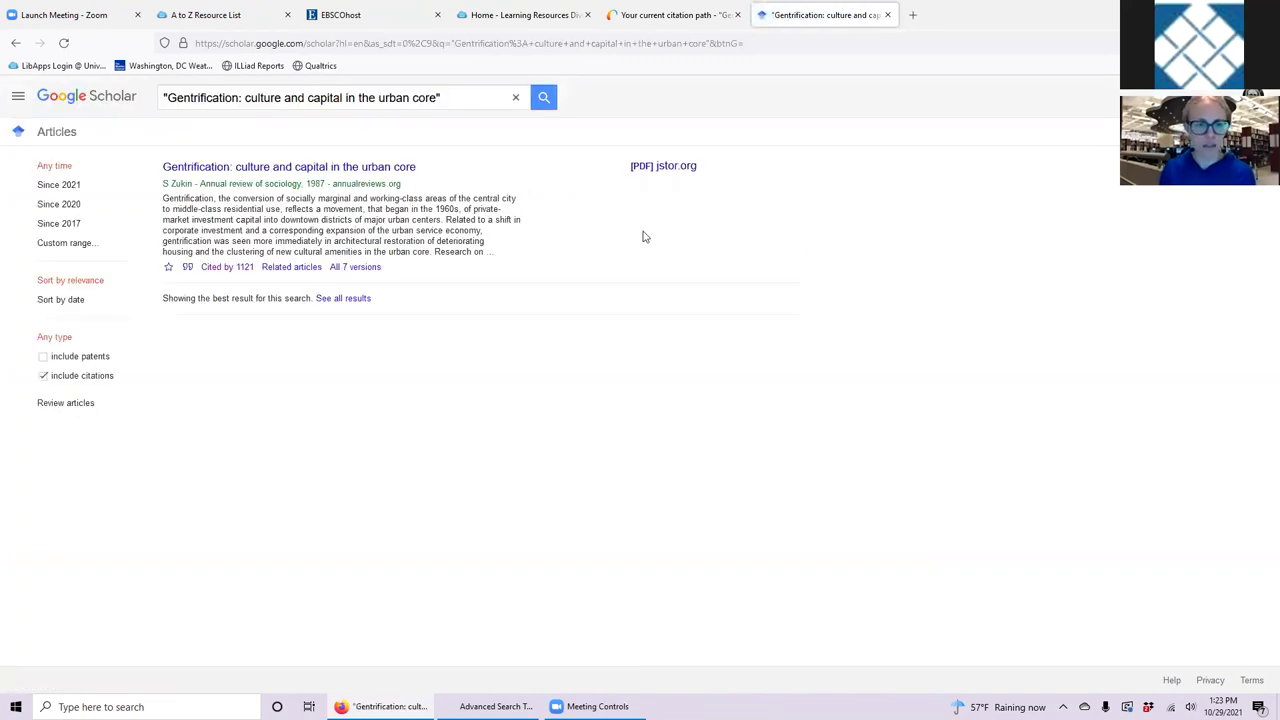
left_click(222, 268)
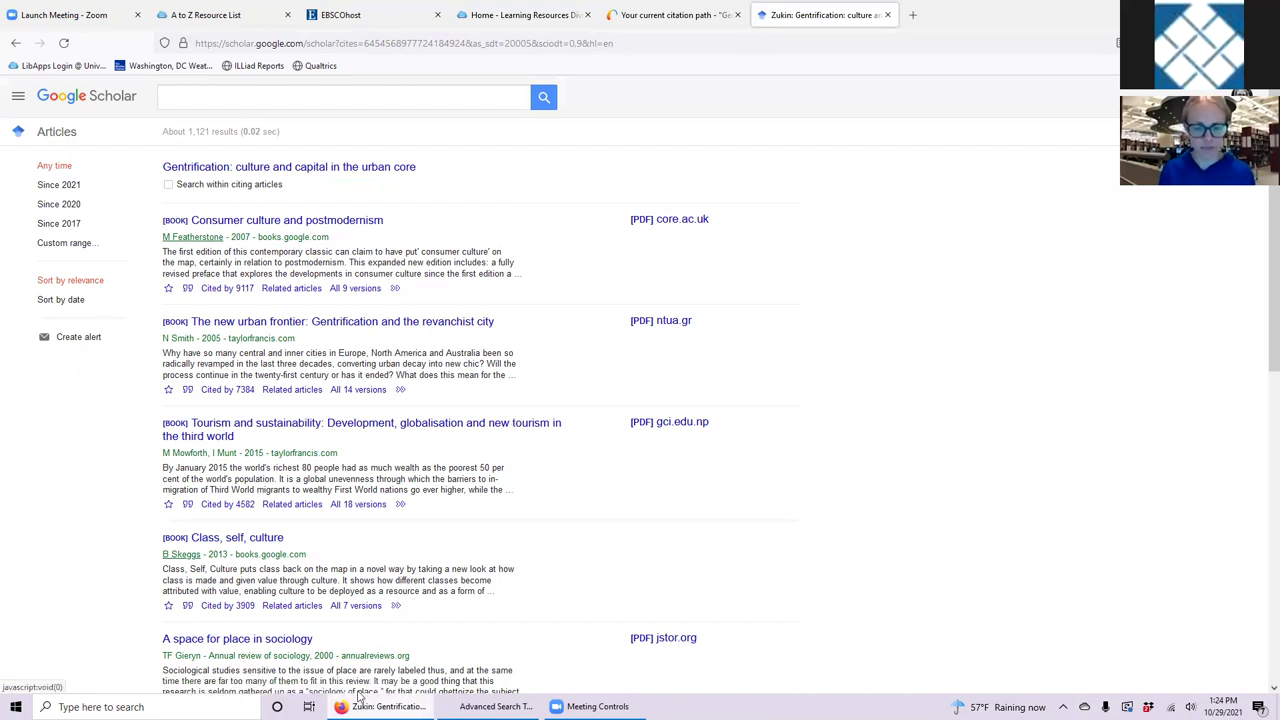
Switch to the Advanced Search Techniques webinar slides in PowerPoint
left_click(495, 706)
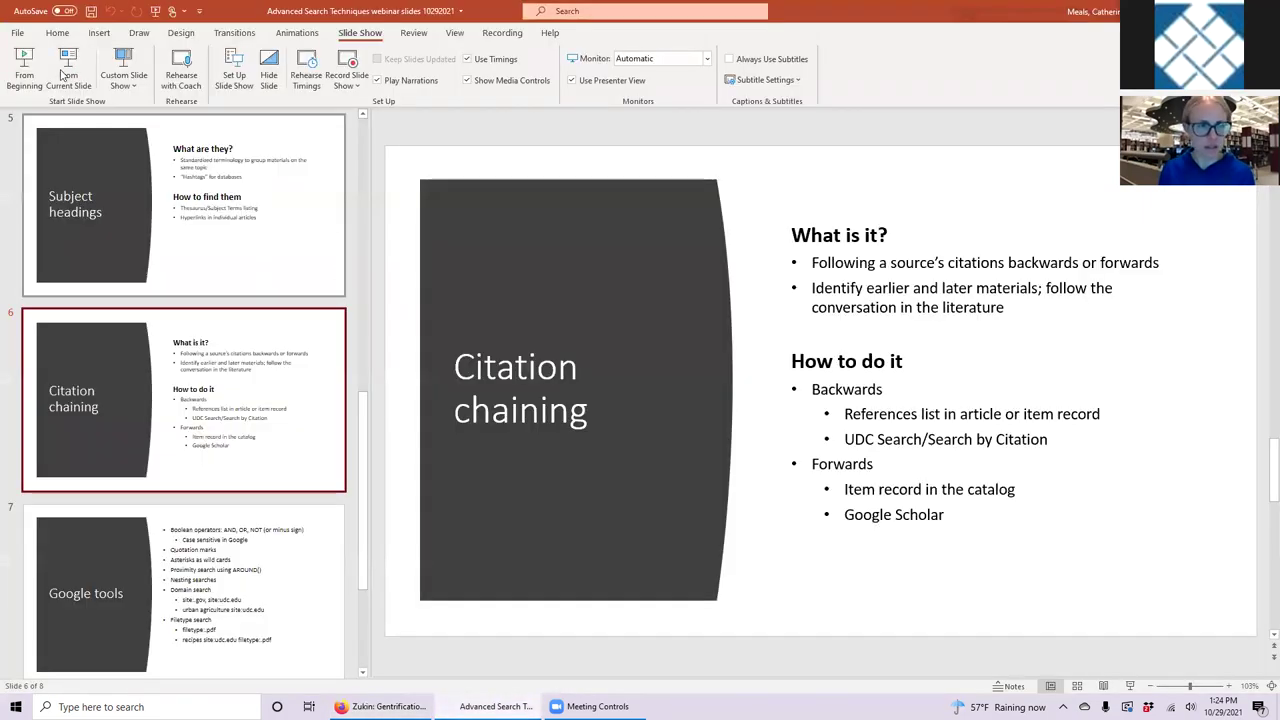